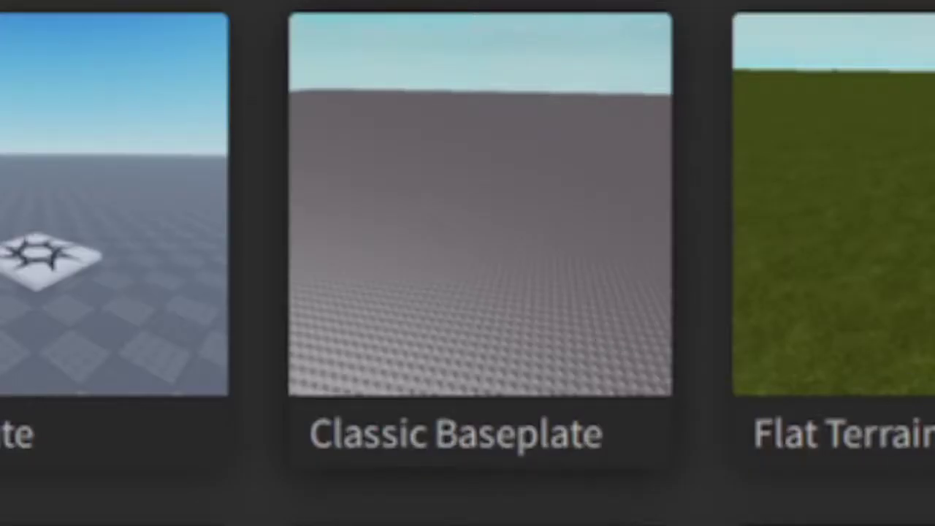
Create a new place from the Classic Baseplate template.
click(564, 319)
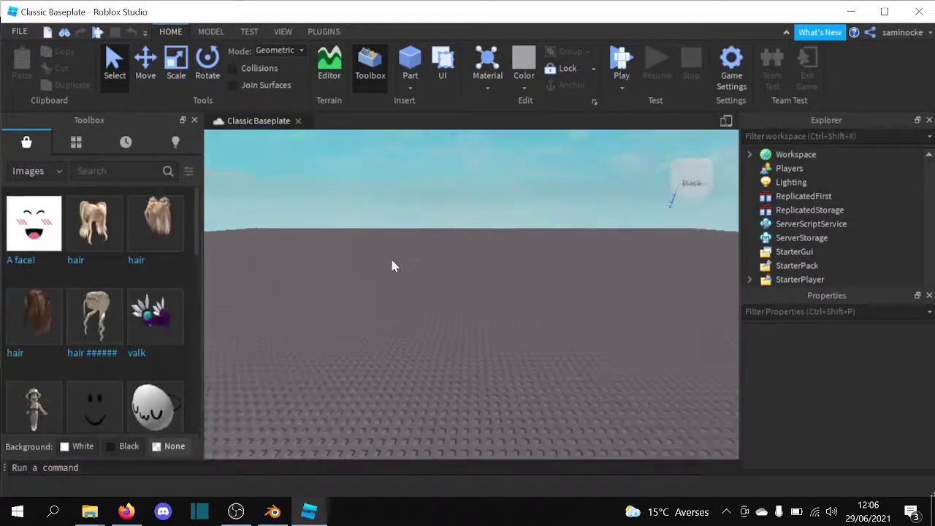
Show the Plugins category in the Toolbox and activate its search.
click(50, 174)
click(40, 276)
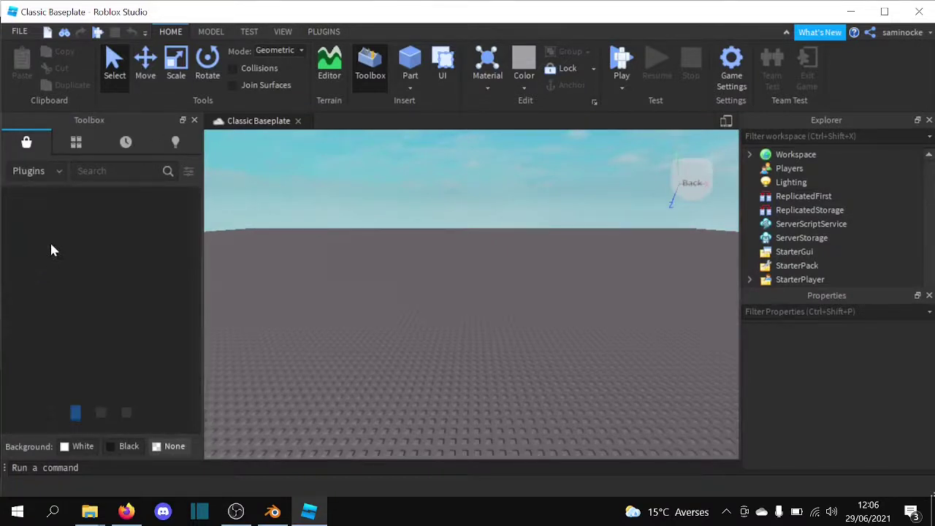
click(91, 171)
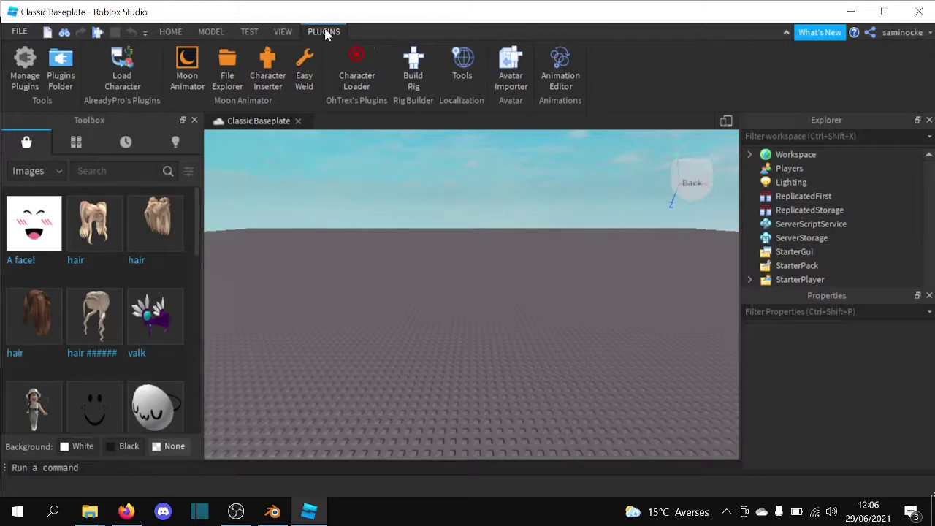
Load the avatar for the account's username with the Load Character plugin, spawn it as R15, and deselect it.
click(124, 87)
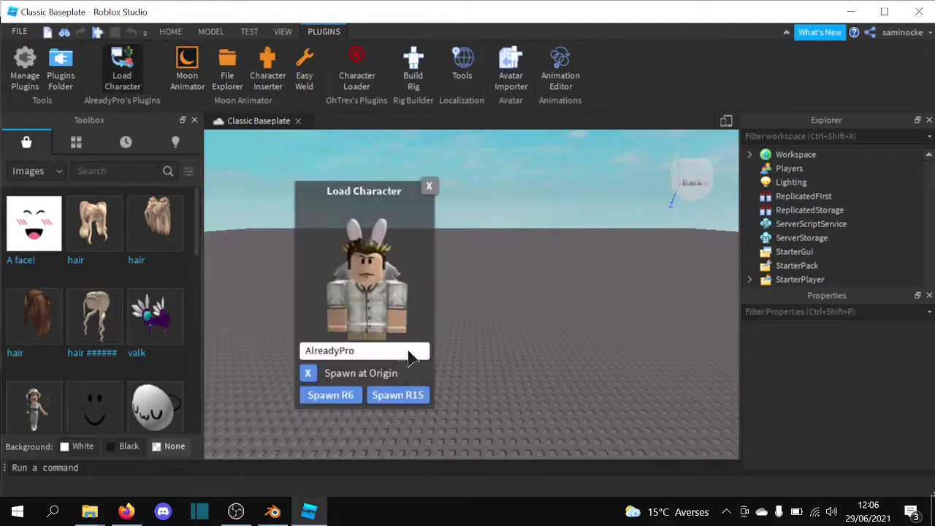
drag(402, 354, 287, 378)
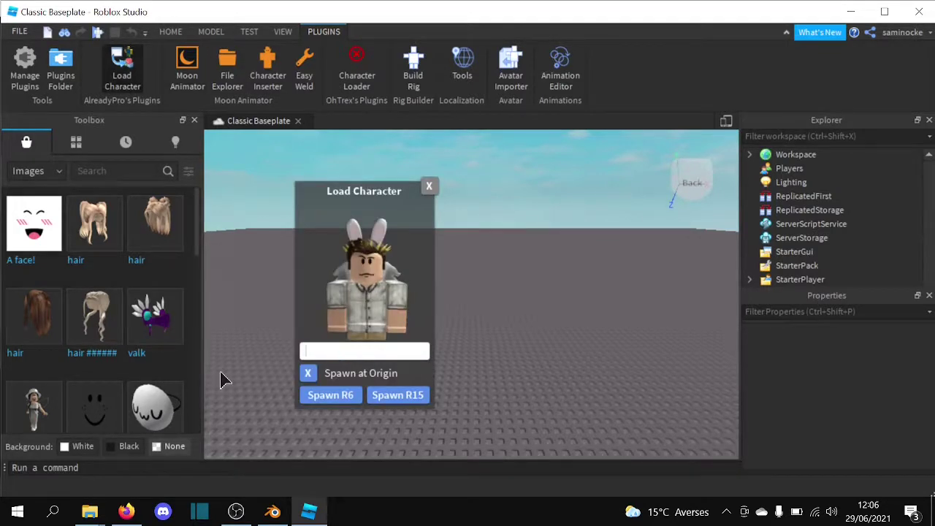
text(Samino)
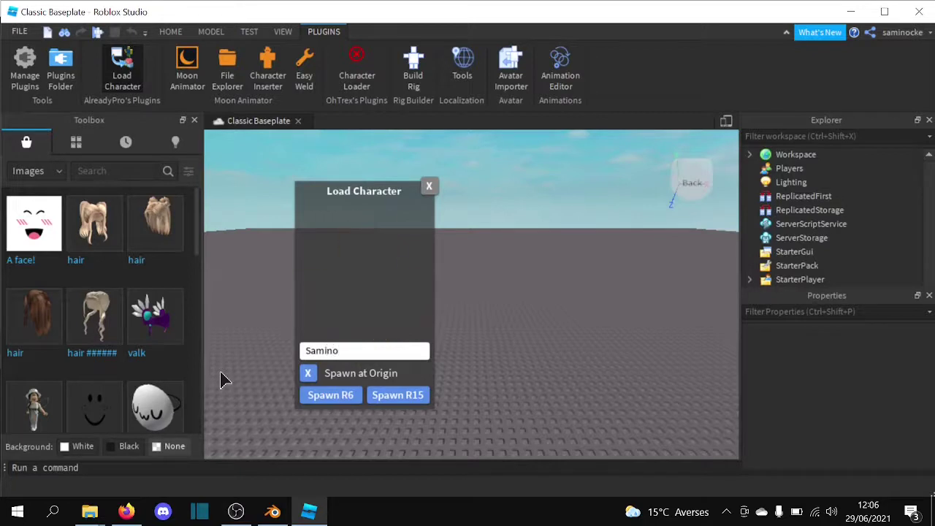
text(cke)
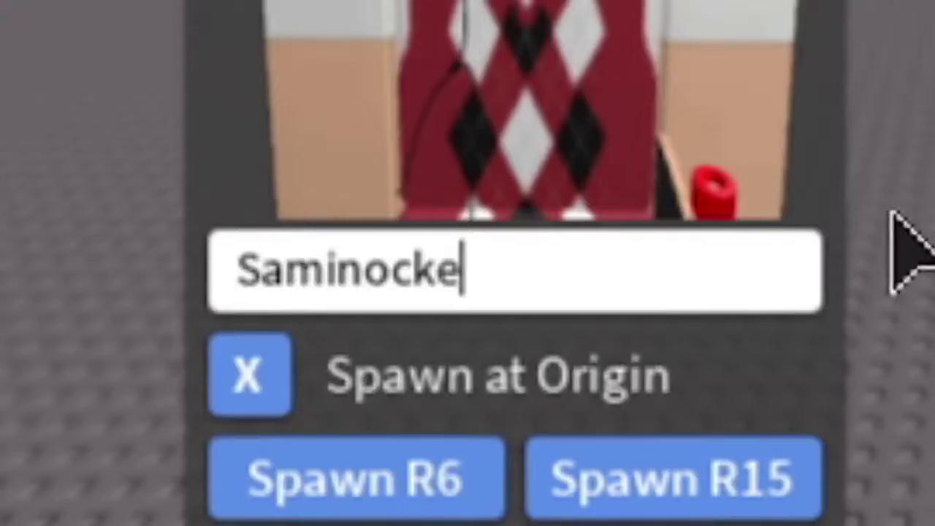
click(663, 476)
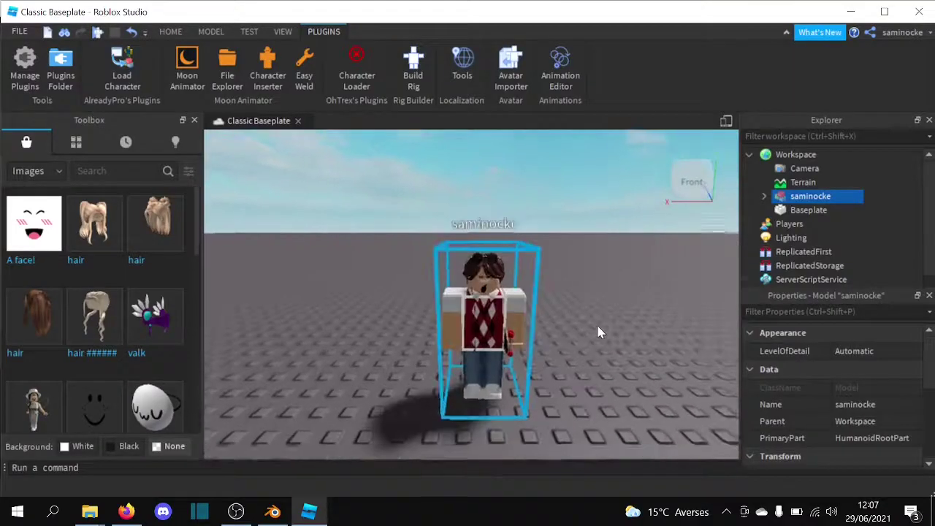
scroll(600, 332, up, 3)
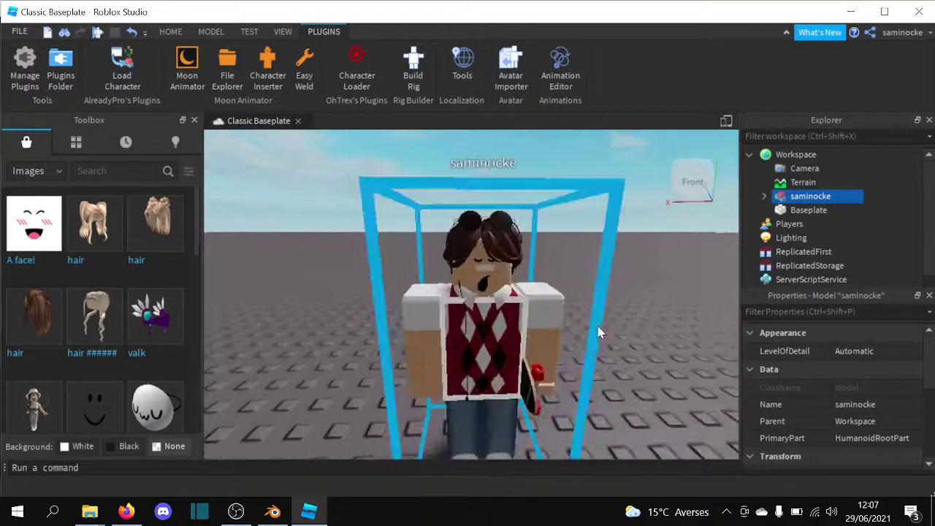
scroll(599, 332, down, 5)
scroll(599, 332, up, 3)
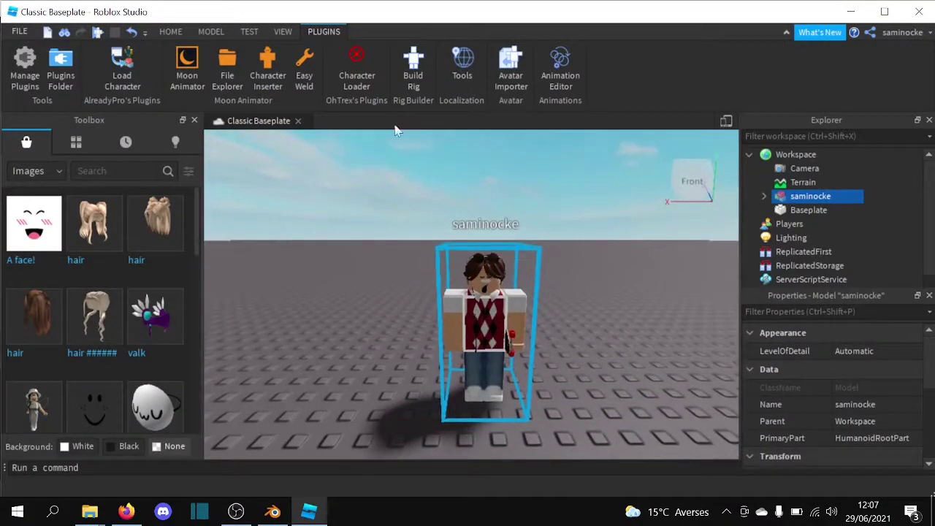
click(373, 179)
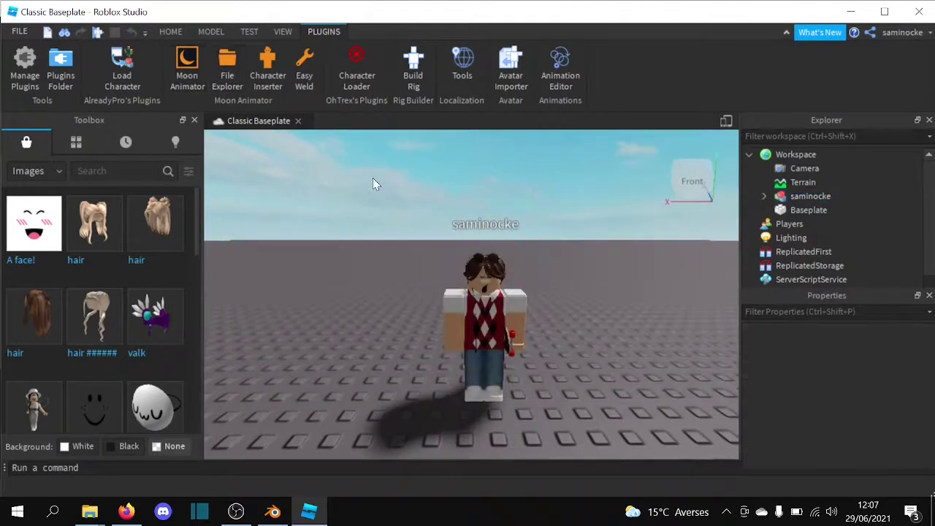
Create a new Moon Animator file of type Animation, named with the username followed by "video gfx".
click(177, 66)
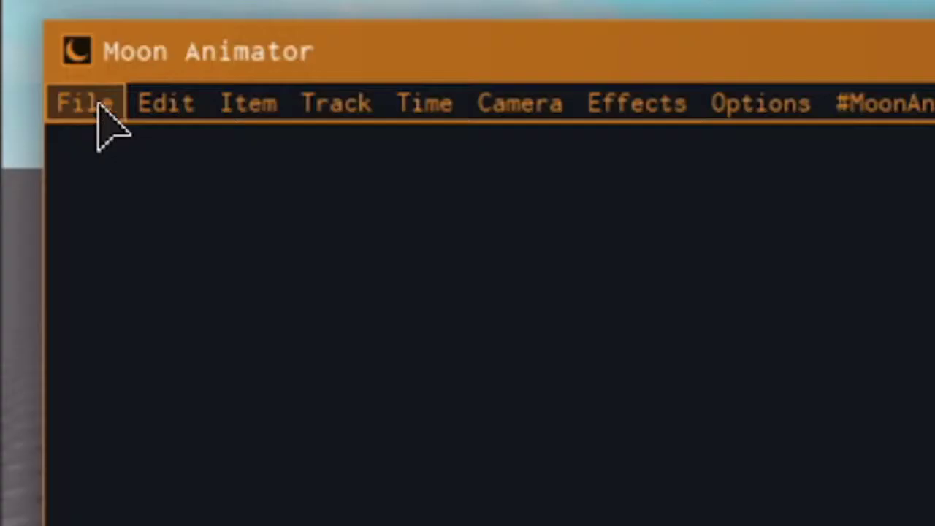
click(238, 222)
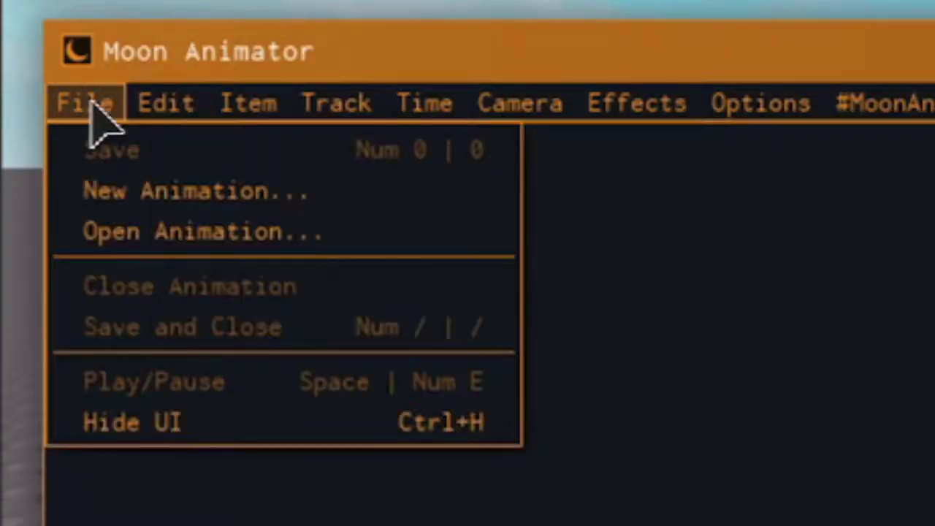
click(87, 205)
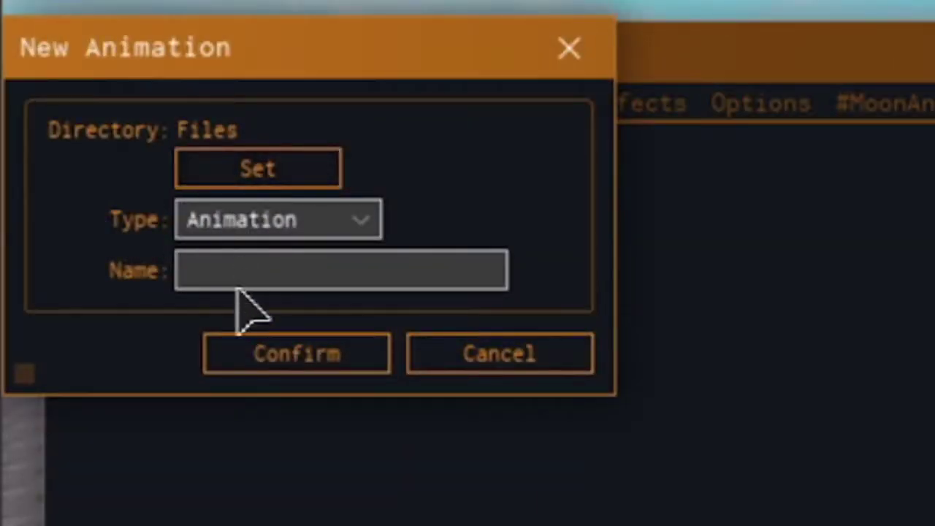
click(239, 282)
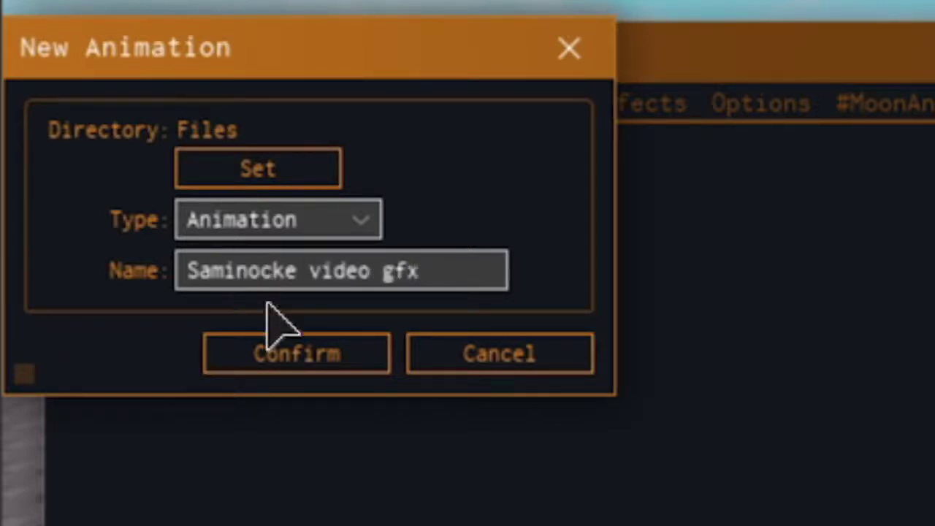
click(307, 353)
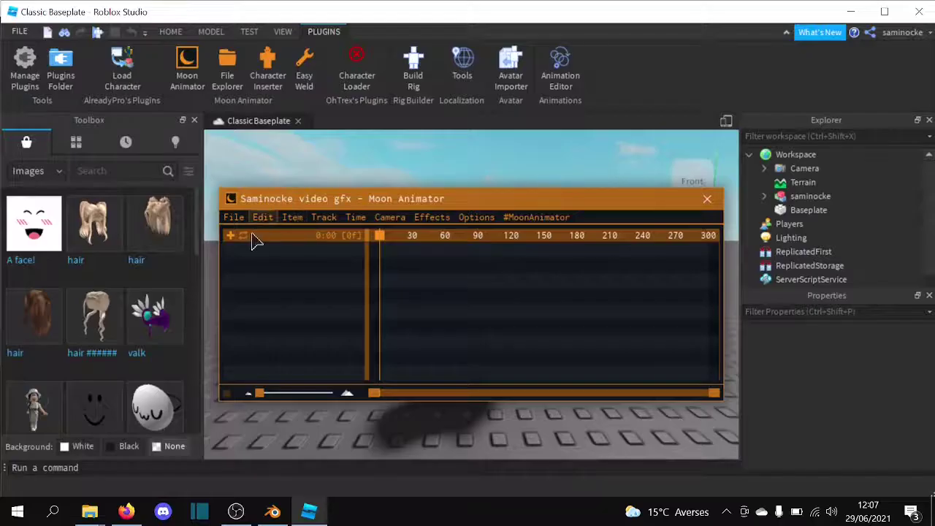
Add the spawned character to the animation with its Rig property, and move the animator window down to uncover the character.
click(228, 238)
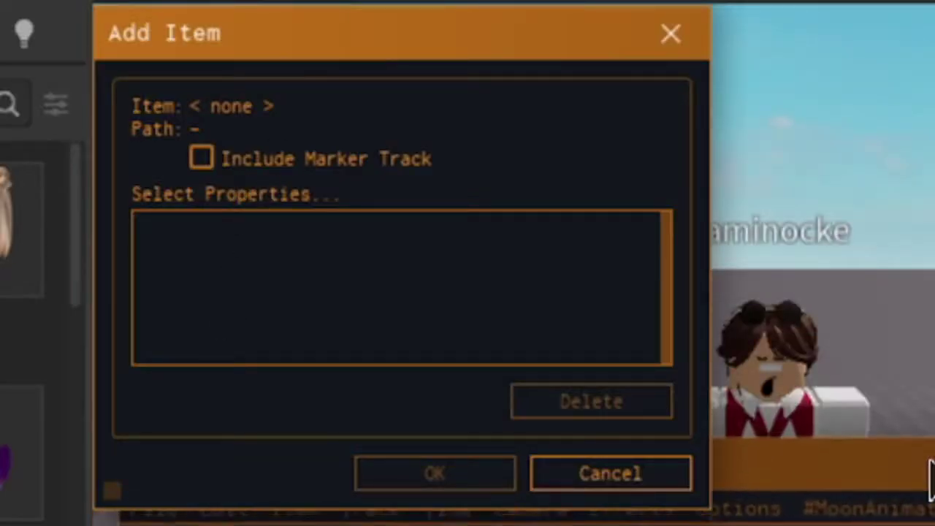
click(825, 338)
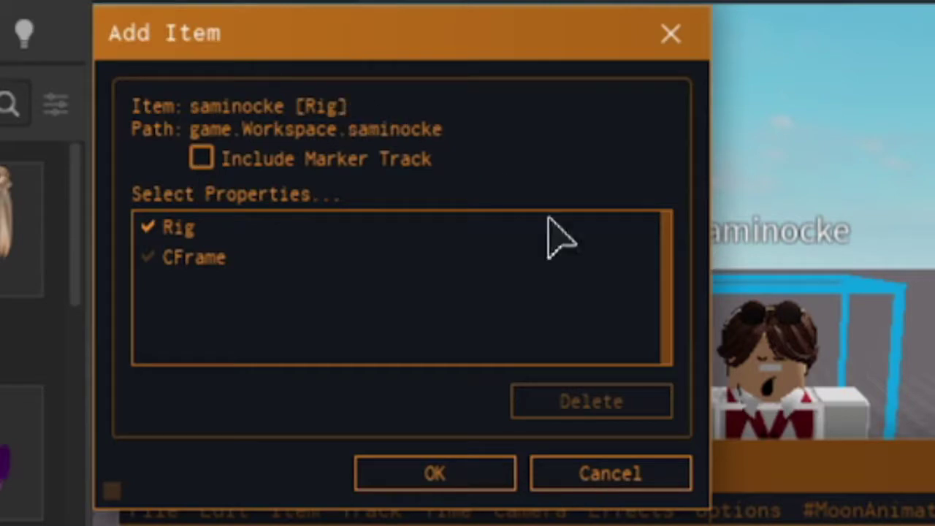
click(407, 481)
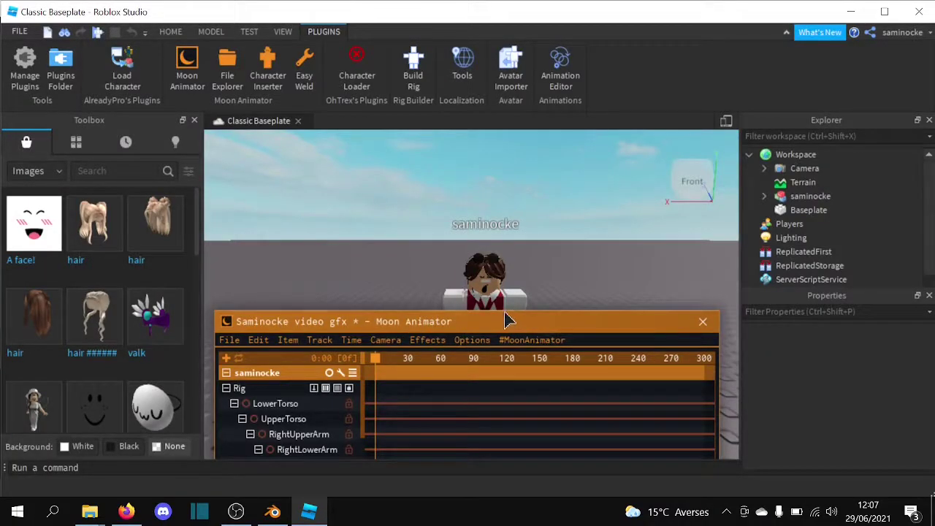
drag(507, 313, 506, 358)
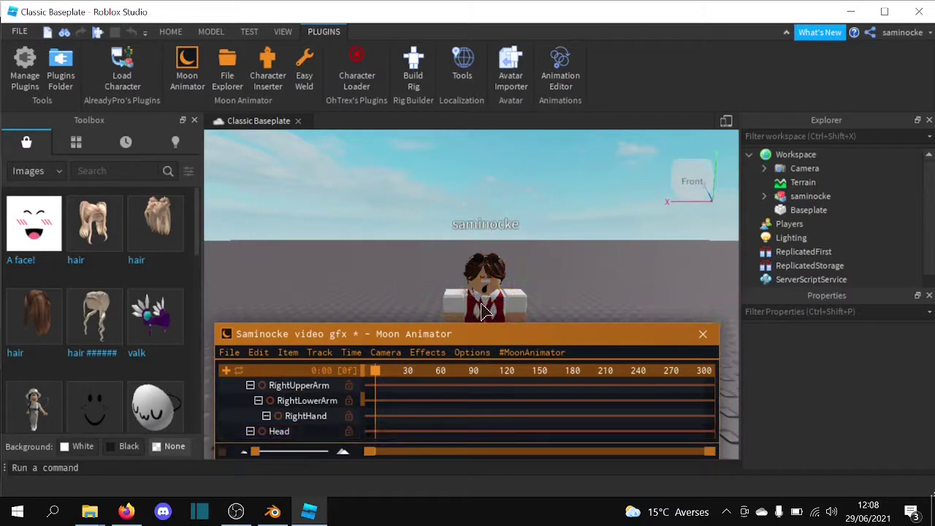
drag(510, 338, 510, 353)
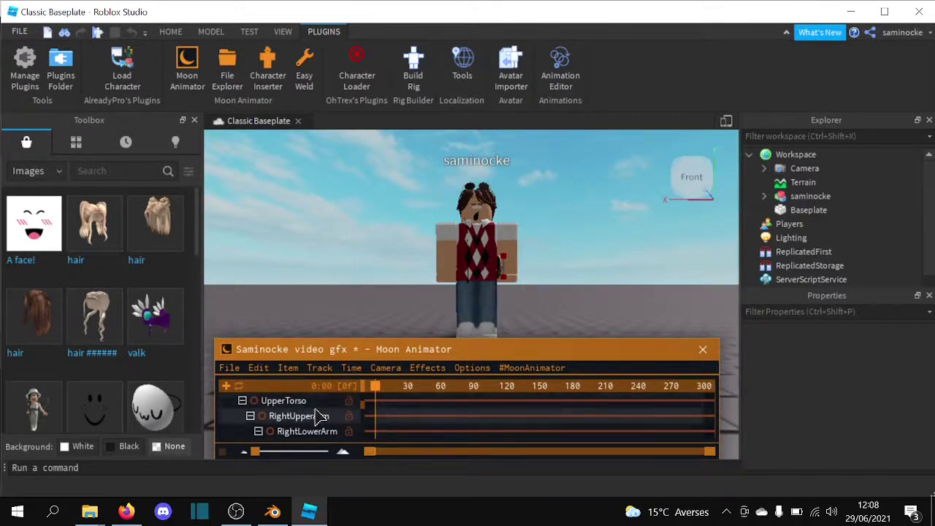
Rotate the character's RightUpperArm about 38 degrees outward from the torso at frame 0.
scroll(307, 427, down, 3)
scroll(311, 433, up, 5)
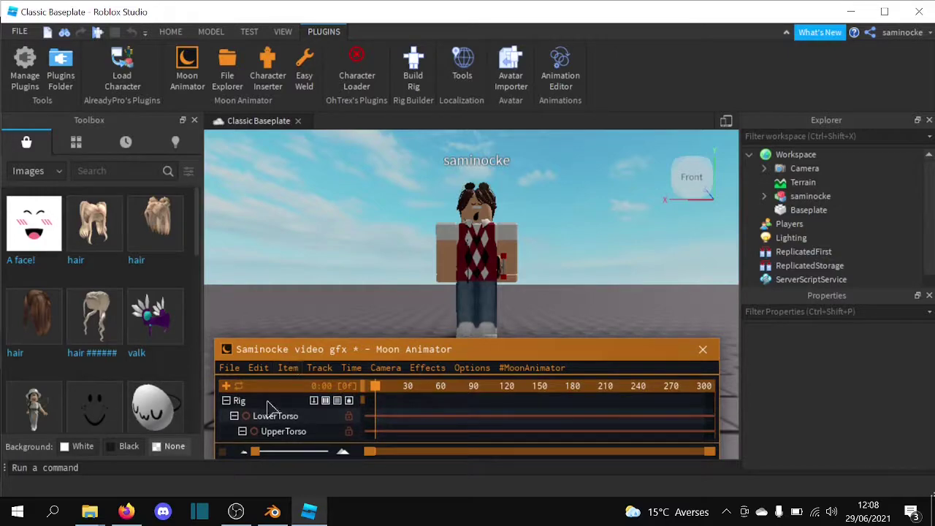
scroll(285, 413, down, 2)
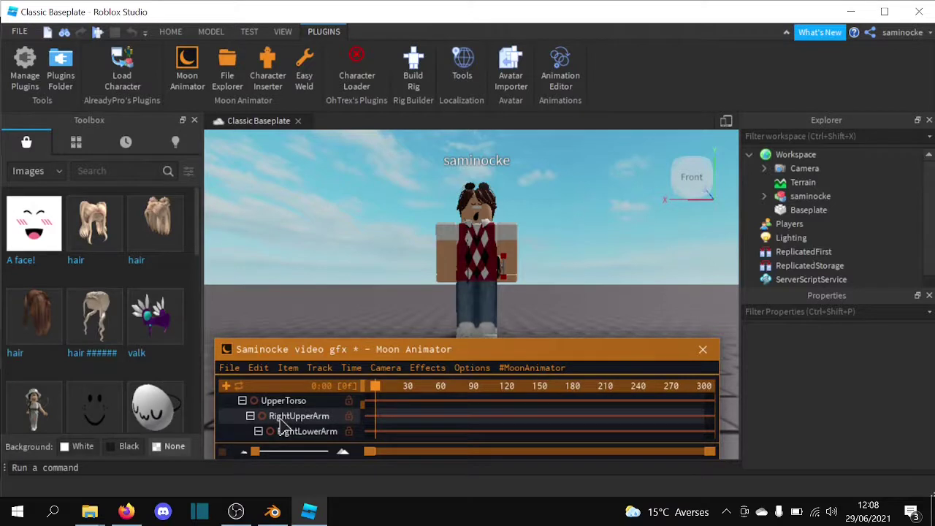
click(285, 418)
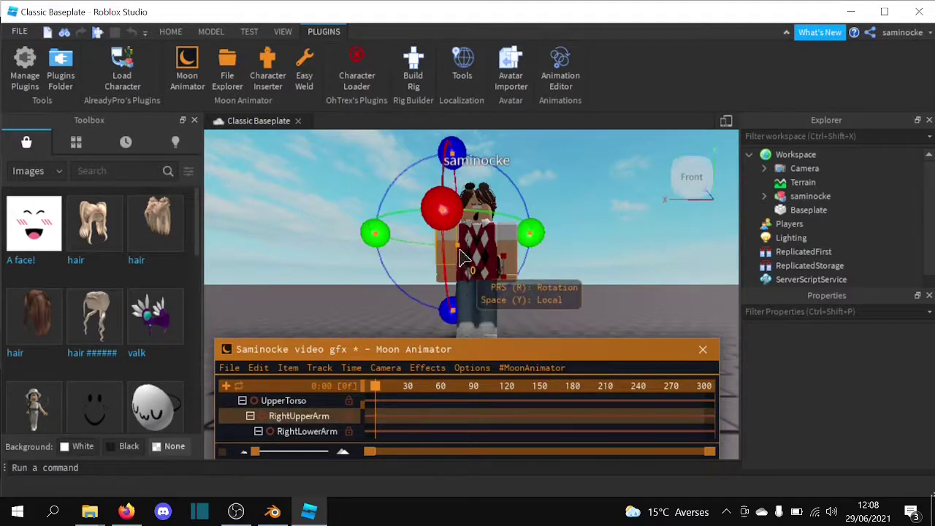
right_drag(600, 298, 599, 298)
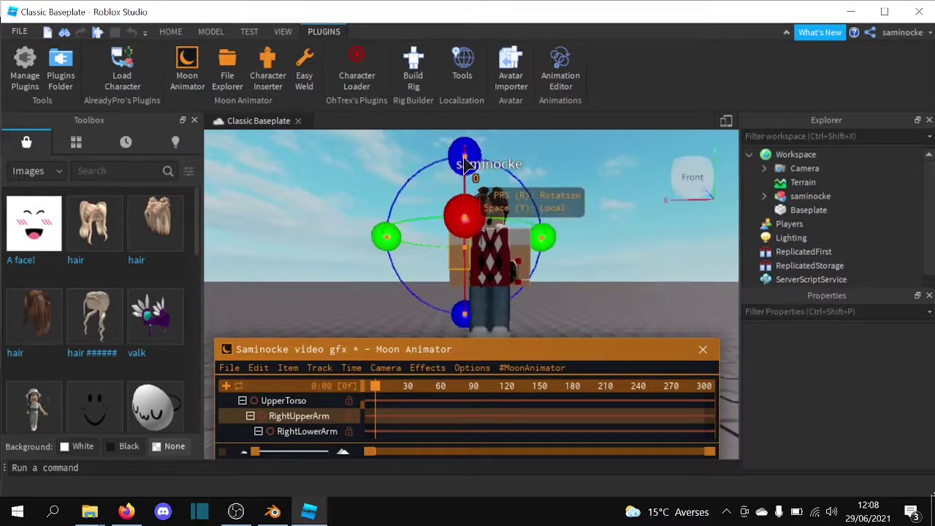
drag(464, 157, 513, 172)
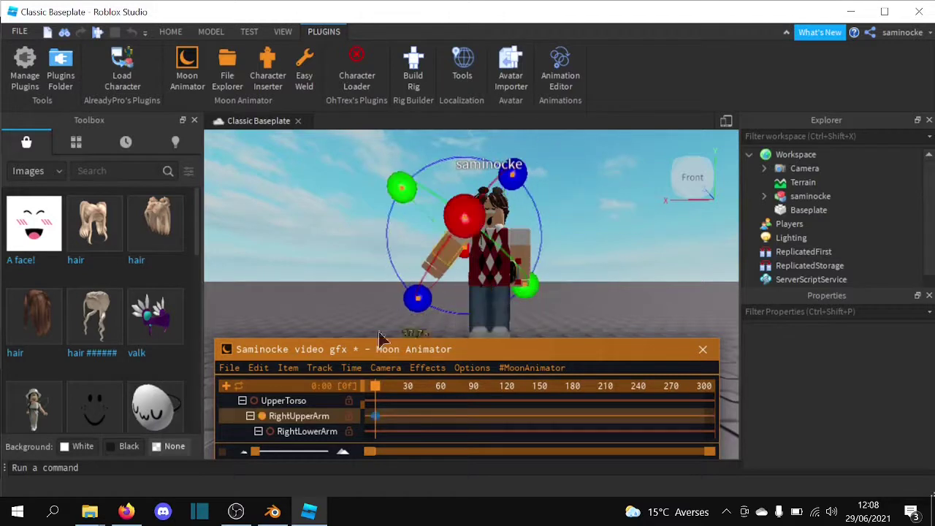
Bend the RightLowerArm about 84 degrees inward toward the hip and shift its position by about 0.27.
click(447, 274)
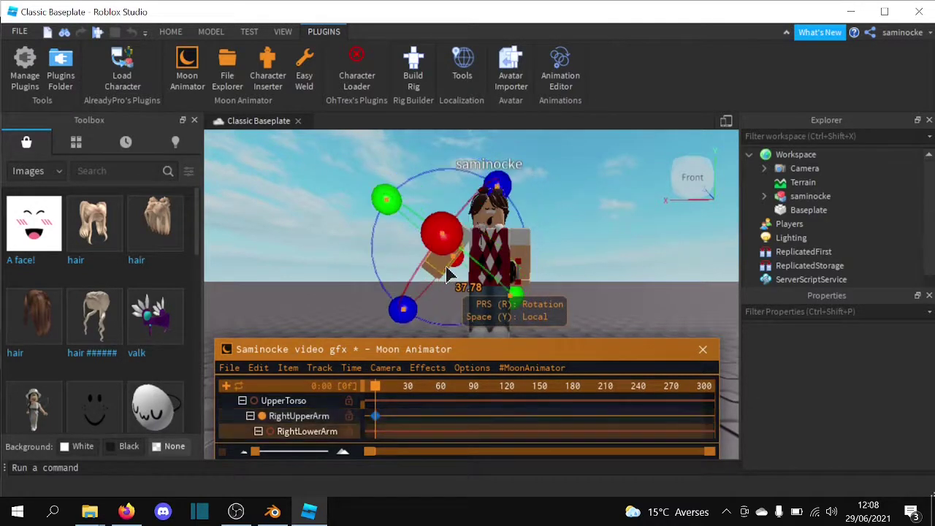
drag(386, 317, 522, 324)
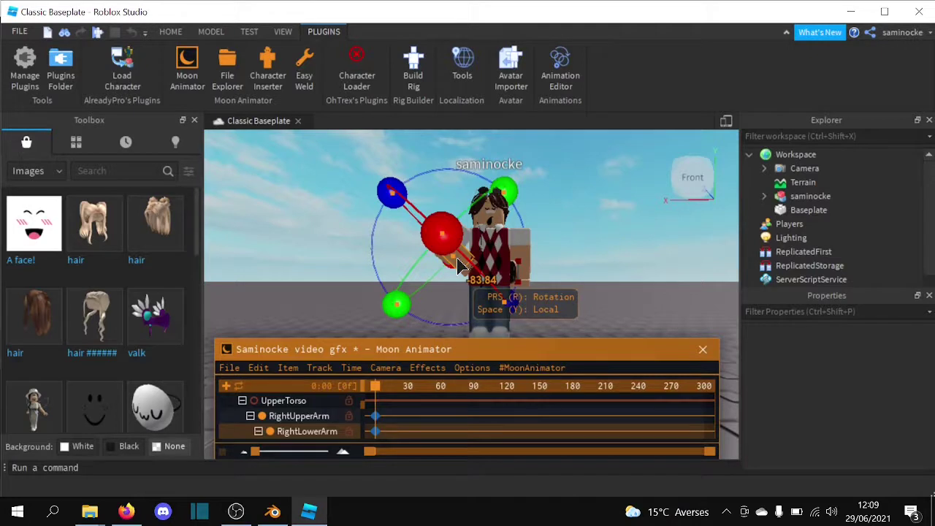
key(r)
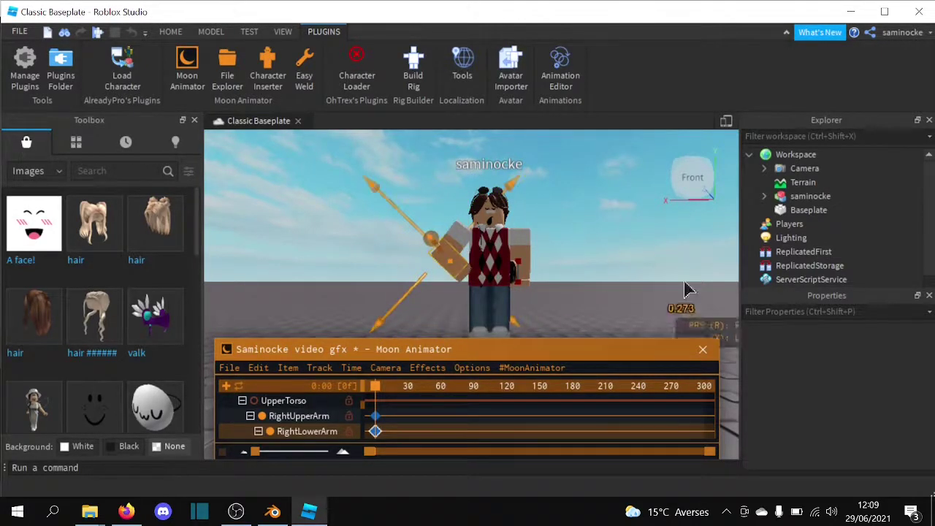
Rotate the character's LeftUpperArm outward and upward so the arm is raised beside the head.
click(528, 267)
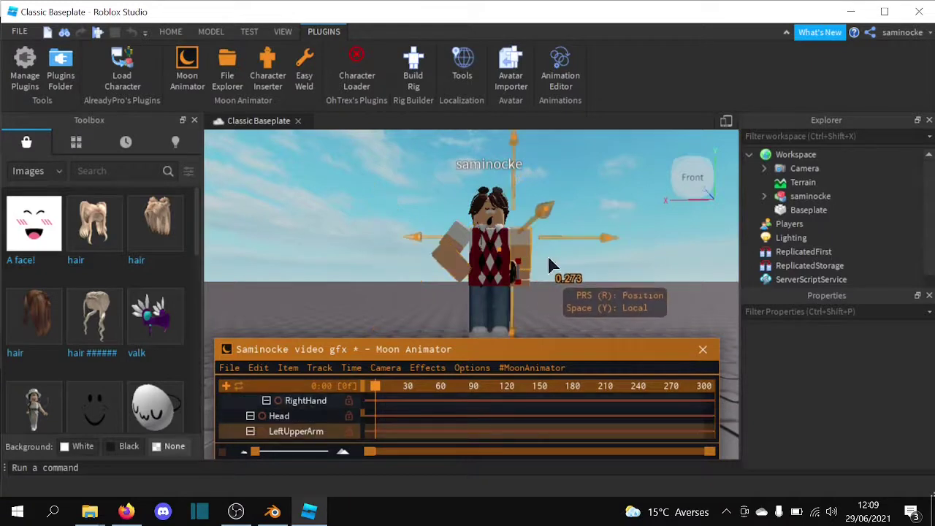
key(r)
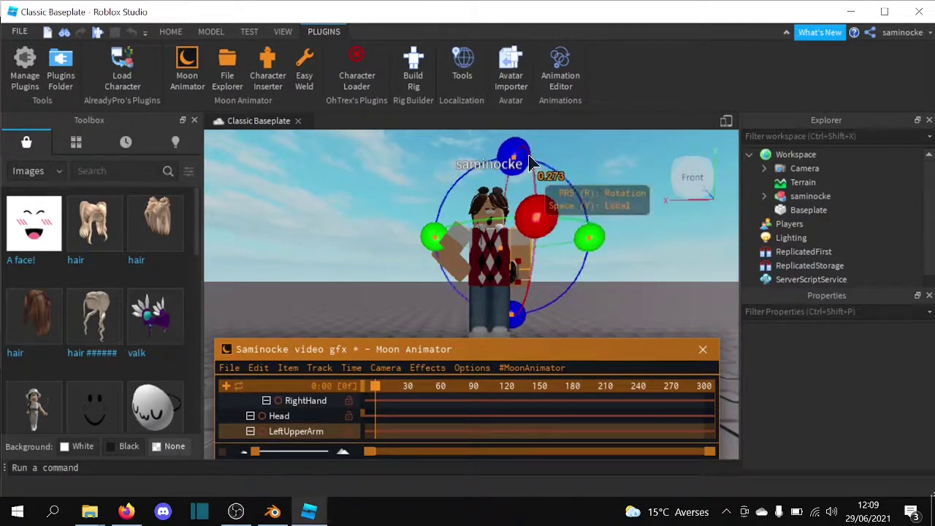
drag(515, 314, 409, 357)
right_drag(664, 255, 665, 256)
Rotate the LeftLowerArm about 42 degrees to point straight up, shift its position by about 0.39, and deselect it.
drag(551, 166, 499, 155)
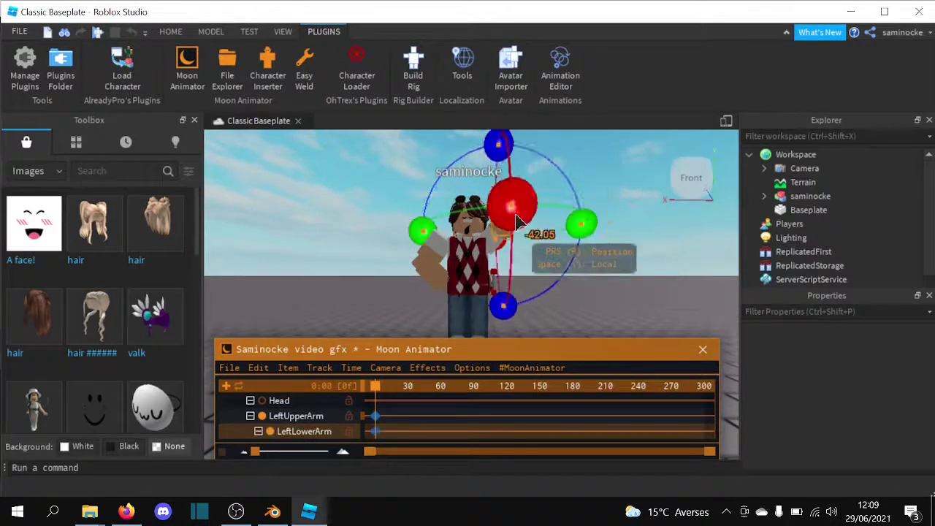
key(r)
drag(601, 222, 595, 220)
drag(508, 167, 506, 160)
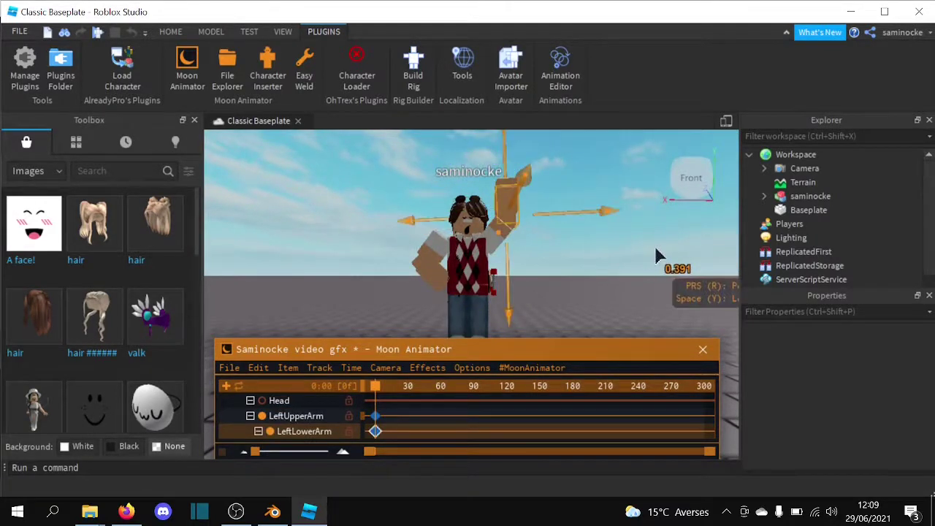
click(667, 246)
Rotate the character's RightUpperLeg slightly outward at frame 0 and deselect it.
right_drag(534, 272, 534, 272)
click(469, 296)
key(r)
drag(541, 273, 539, 285)
click(582, 271)
right_drag(573, 261, 573, 261)
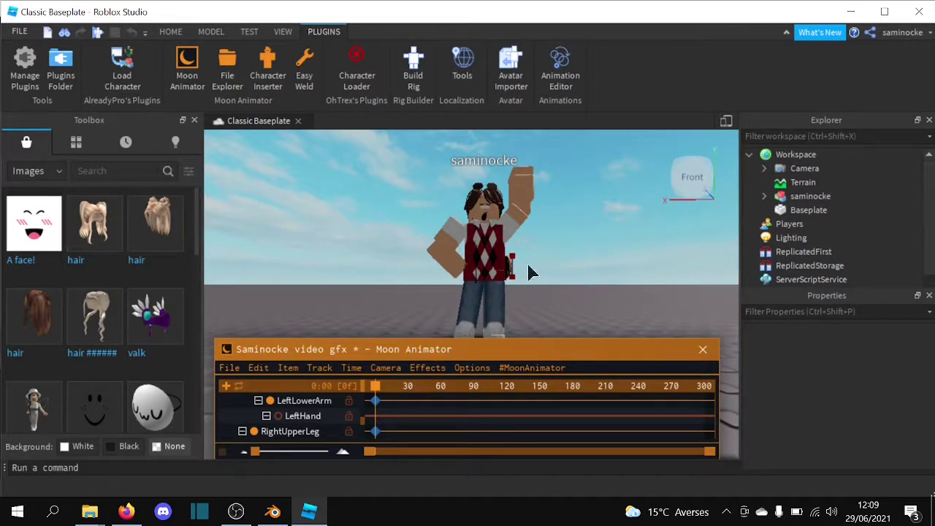
right_drag(620, 237, 620, 237)
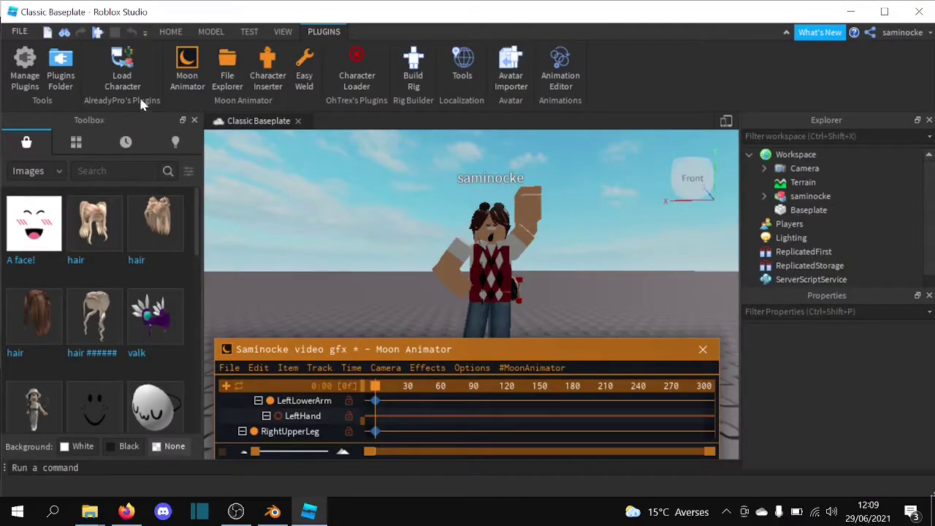
Search the Toolbox images for "Face".
click(171, 32)
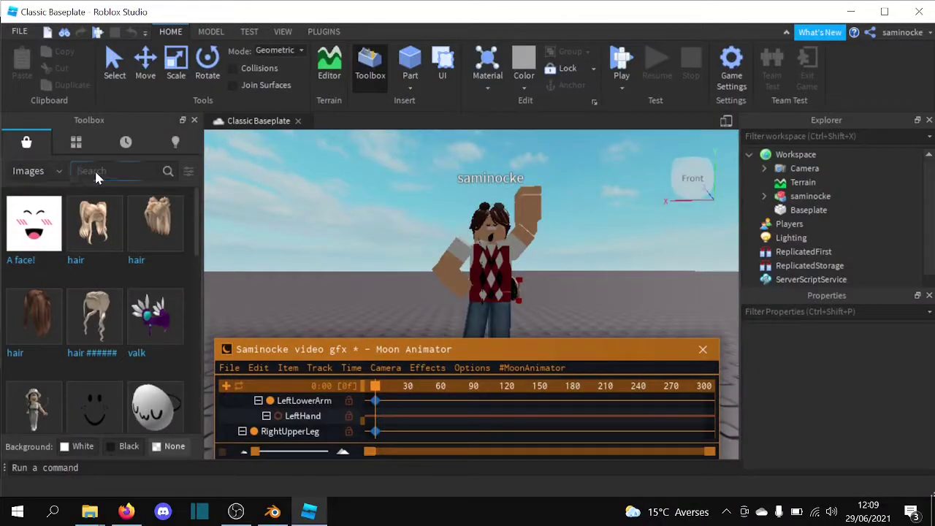
text(Face)
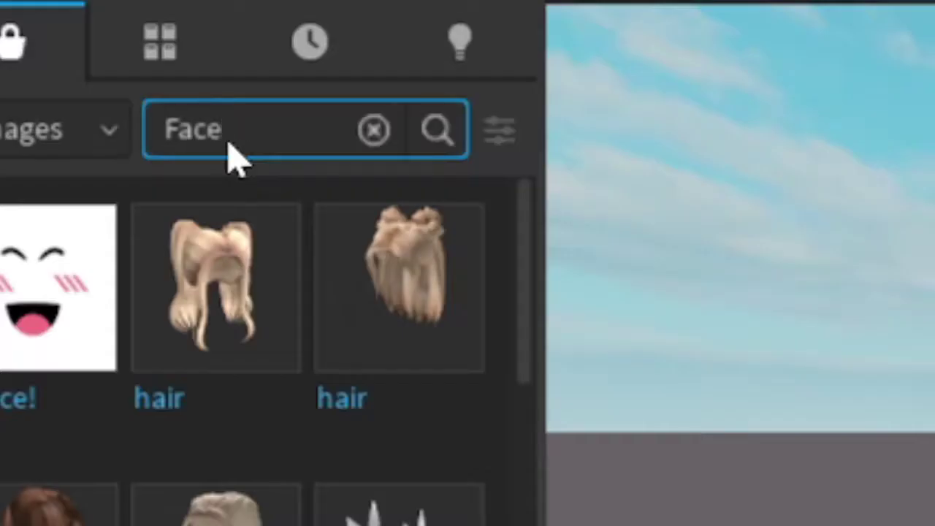
key(Return)
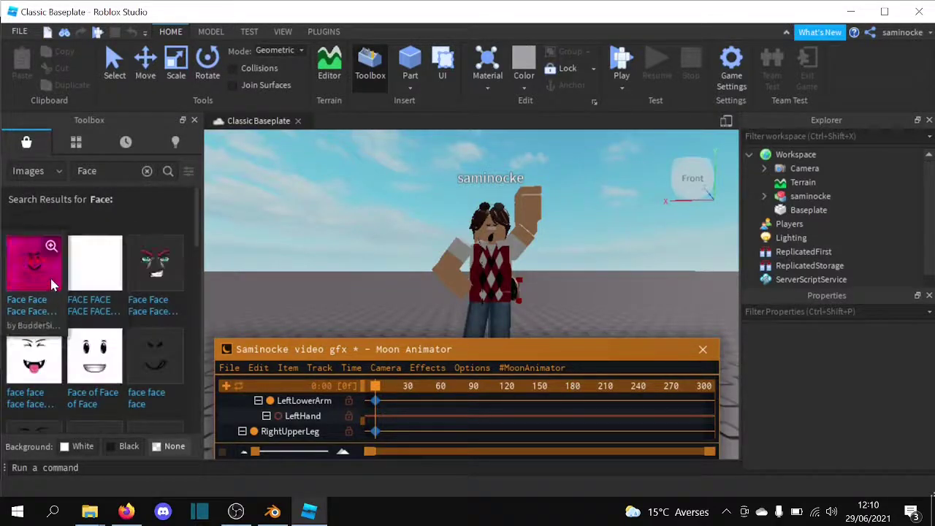
Browse the face images and copy the asset ID of the toothy grinning one named "FACE".
scroll(106, 282, down, 3)
scroll(73, 317, up, 3)
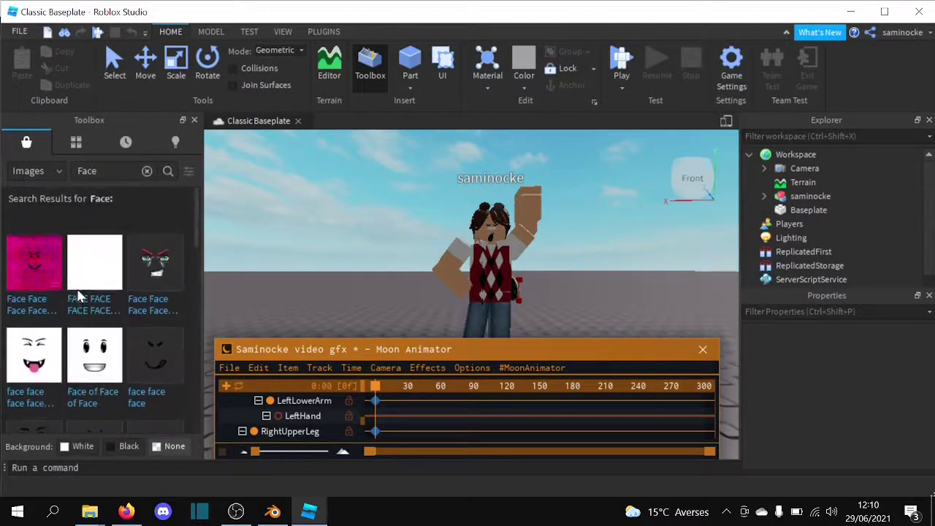
scroll(103, 299, down, 3)
scroll(100, 291, down, 1)
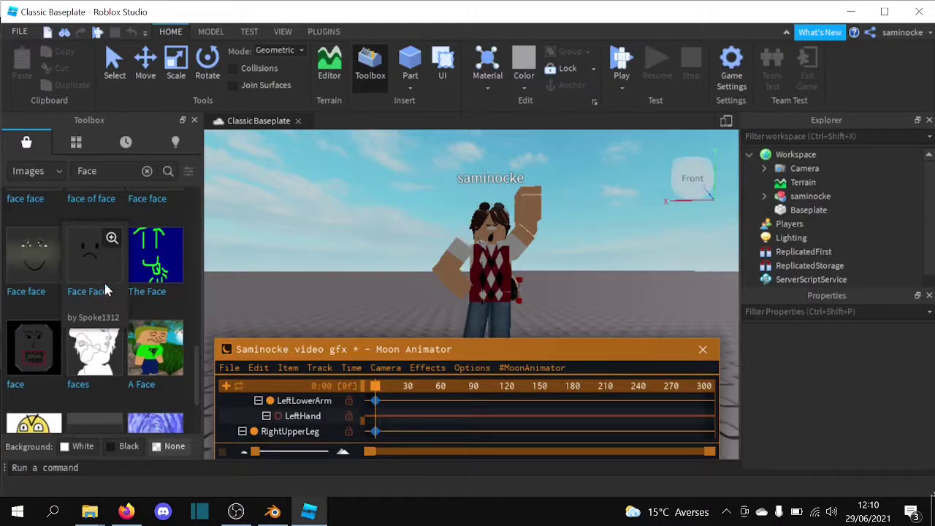
scroll(117, 270, up, 3)
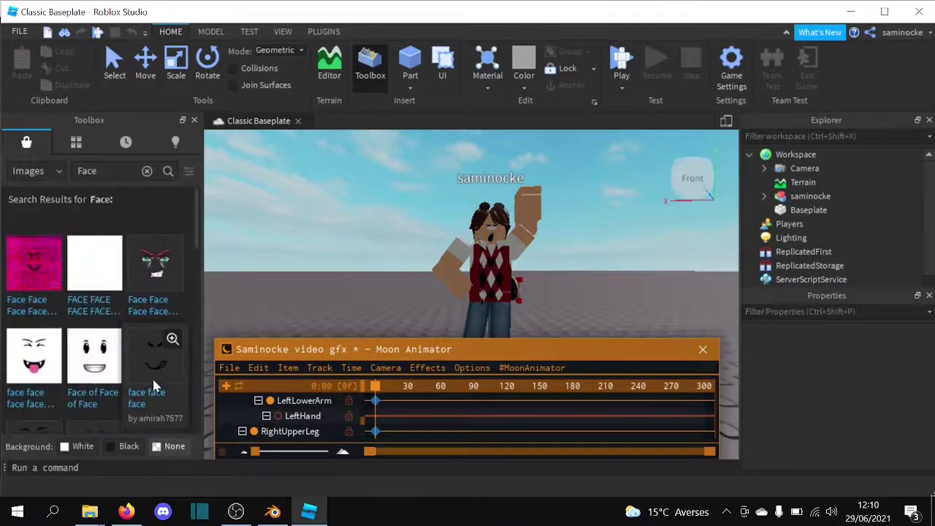
scroll(142, 315, down, 3)
scroll(139, 307, down, 2)
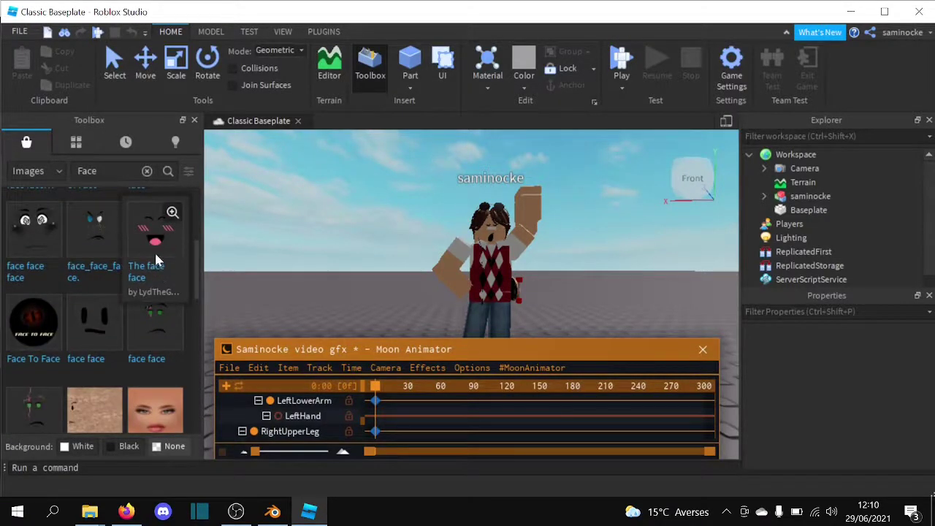
scroll(146, 277, up, 5)
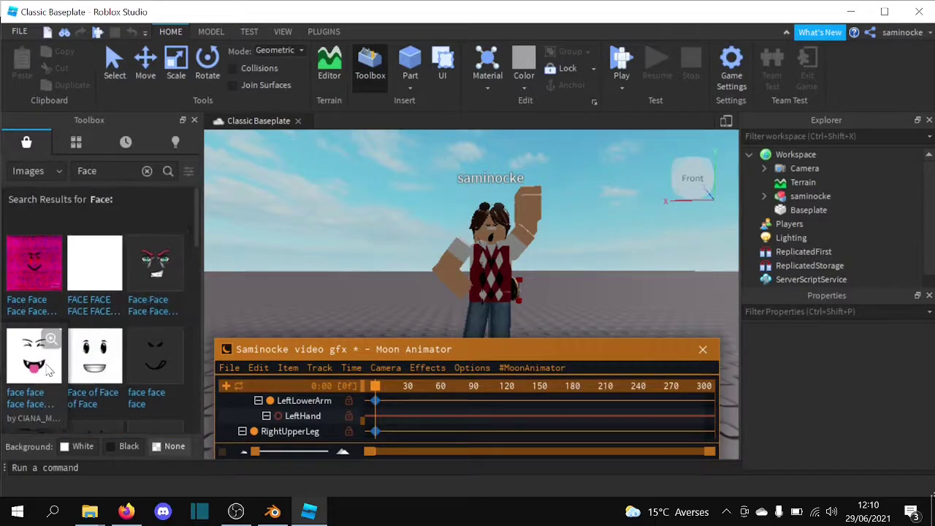
scroll(115, 287, down, 3)
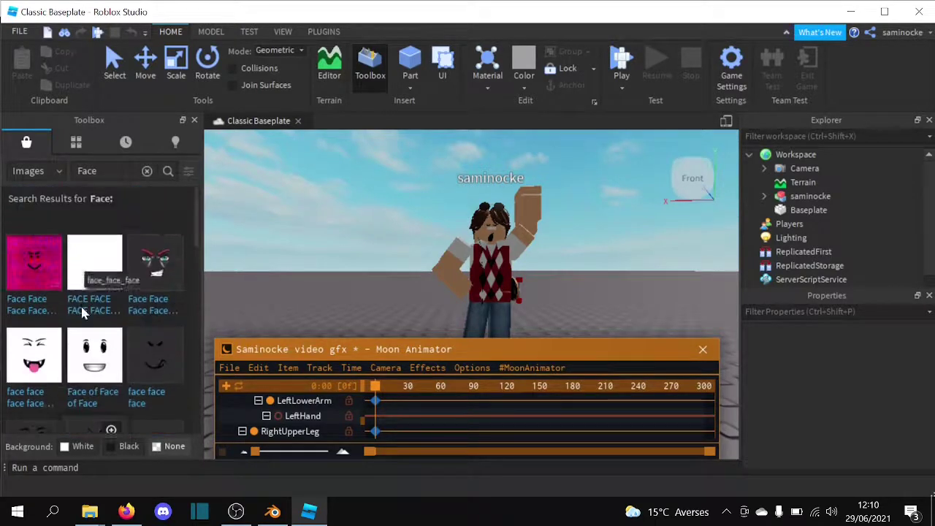
scroll(136, 295, down, 5)
scroll(131, 297, down, 10)
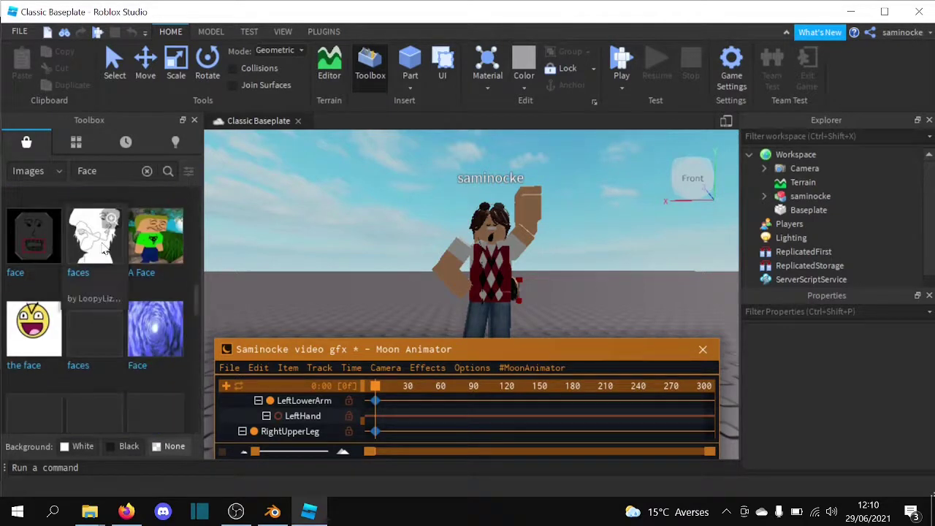
scroll(102, 292, down, 3)
right_click(92, 292)
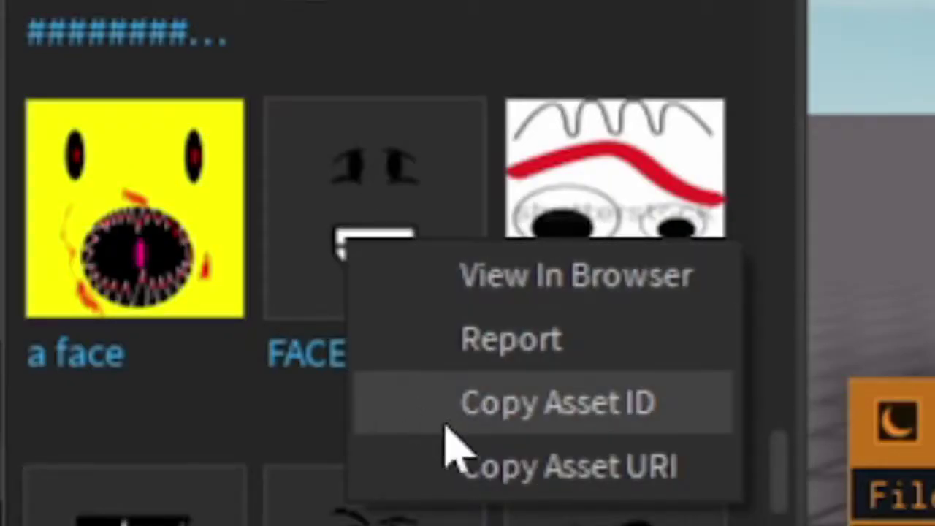
click(114, 348)
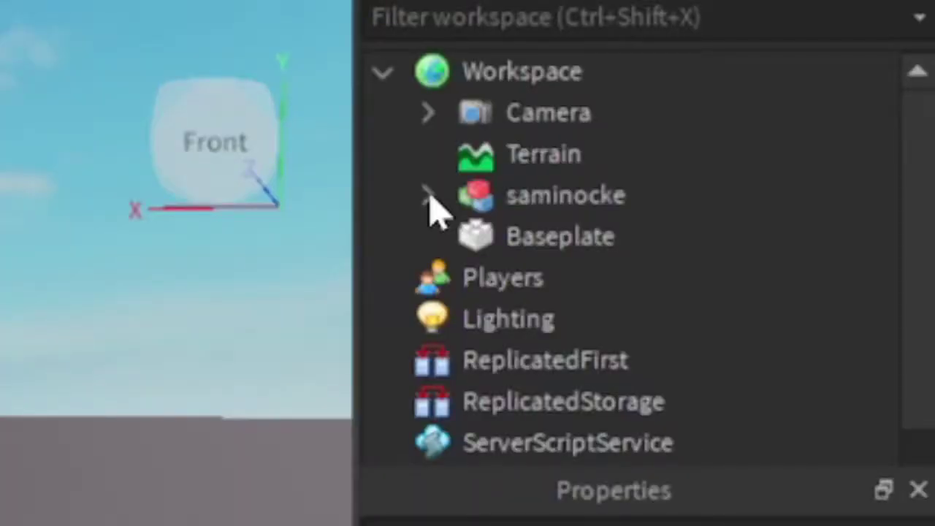
Select the face decal inside the Head of the character model in the Workspace.
click(428, 196)
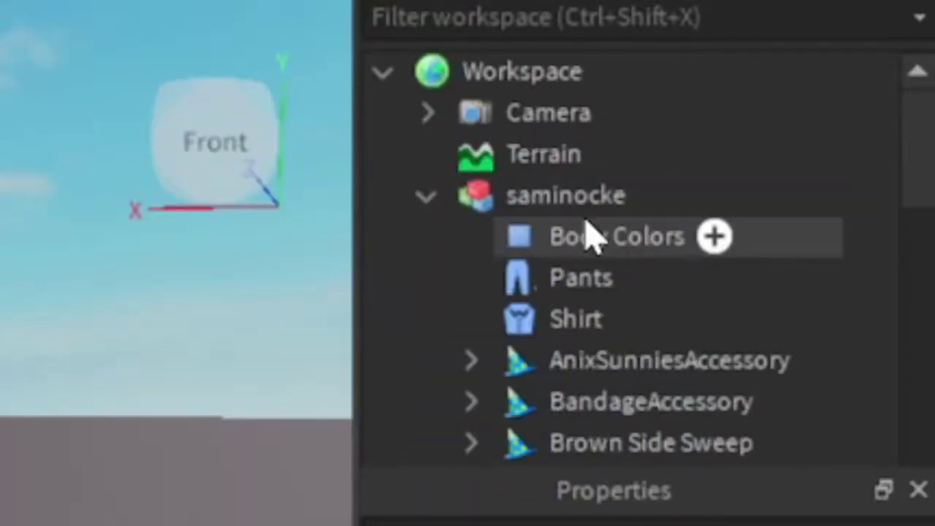
scroll(591, 236, down, 6)
scroll(591, 236, down, 6)
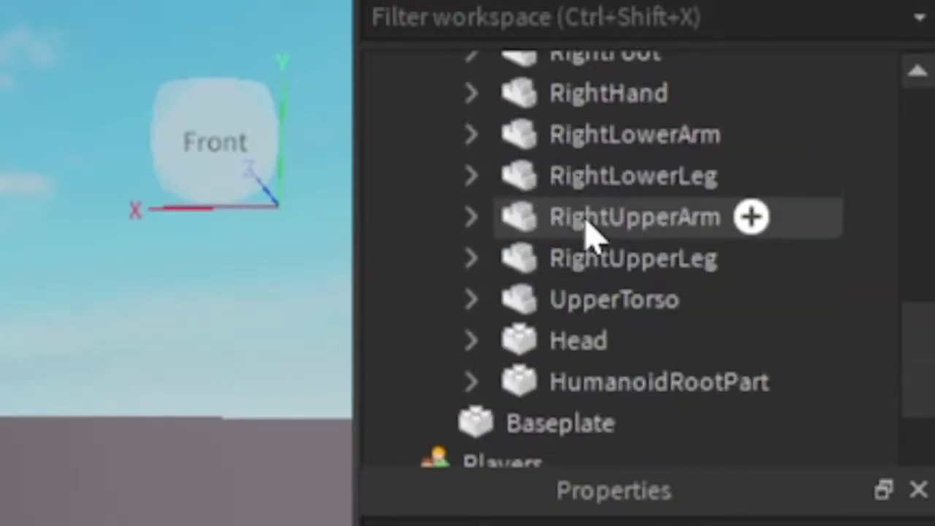
click(471, 341)
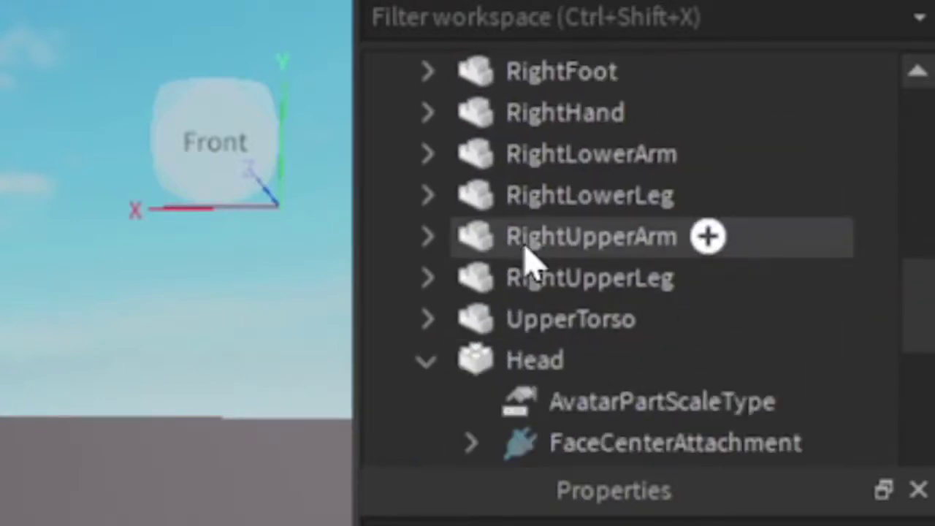
scroll(539, 257, down, 5)
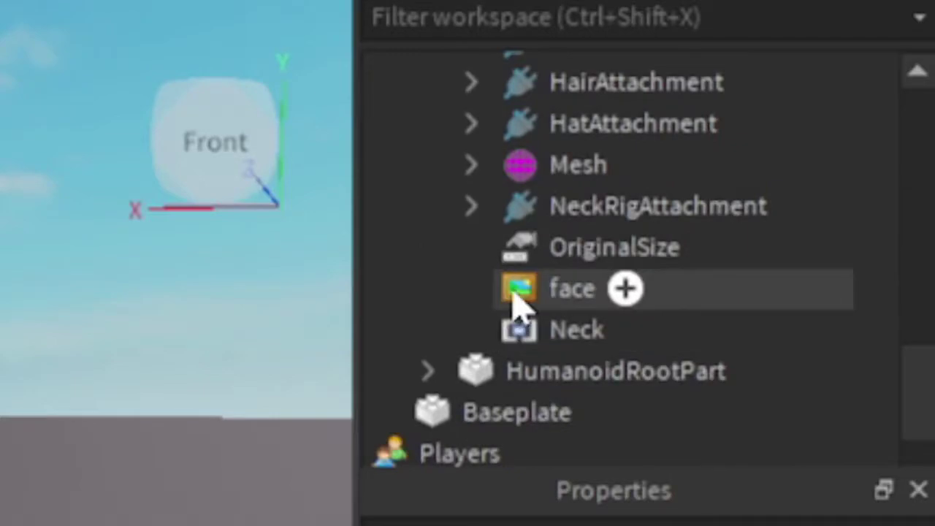
click(515, 296)
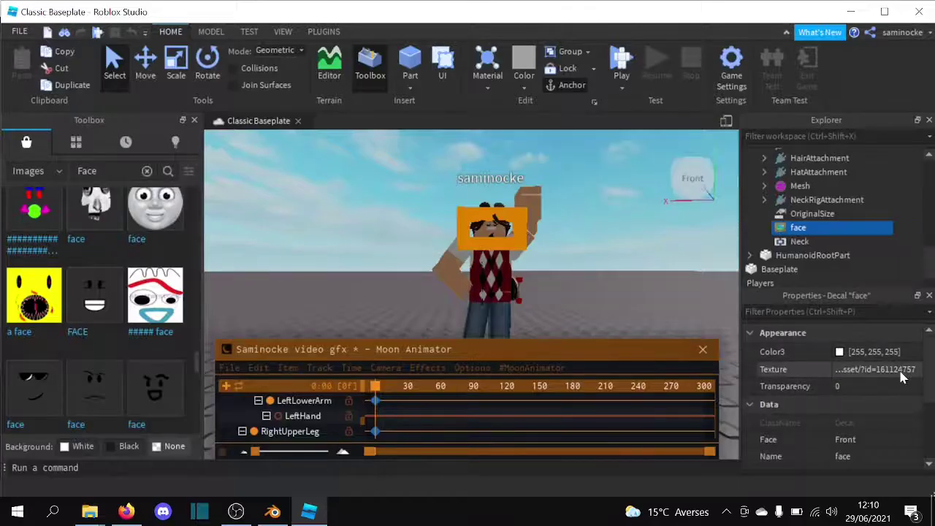
click(910, 373)
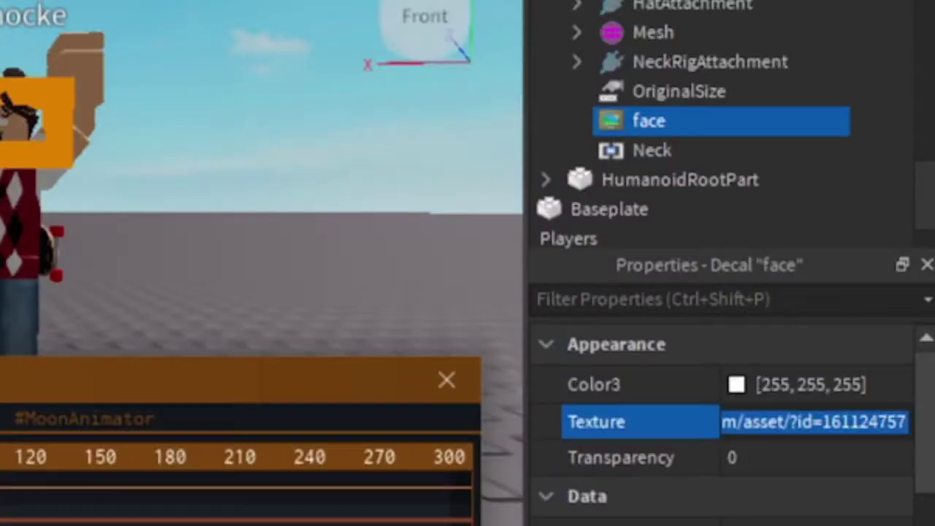
key(ctrl+v)
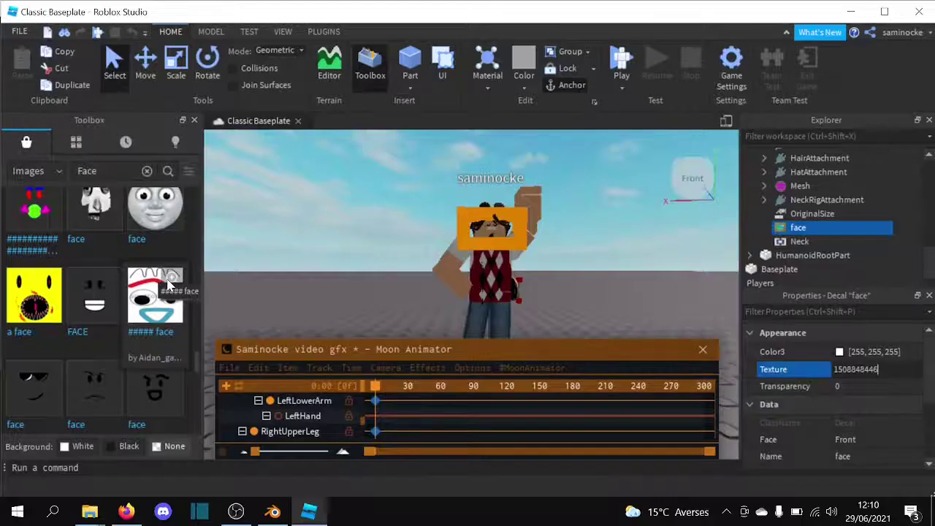
key(Return)
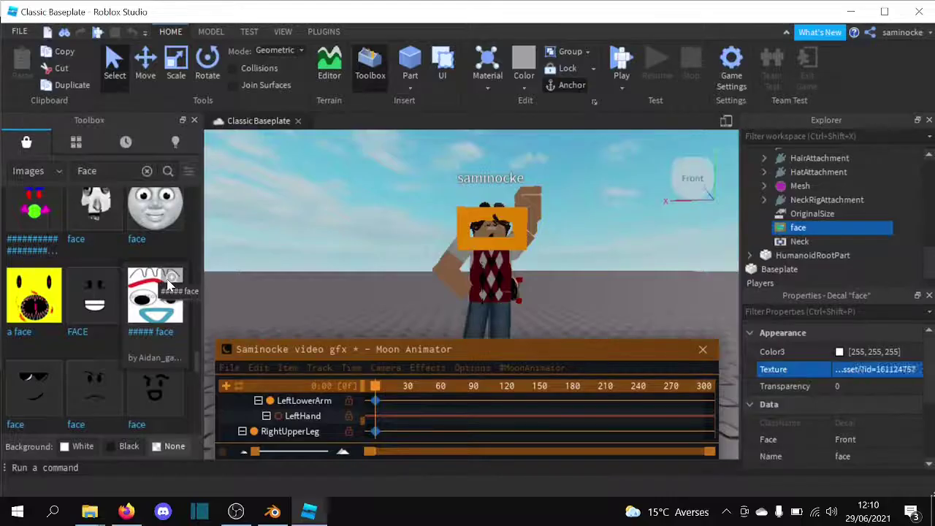
click(612, 225)
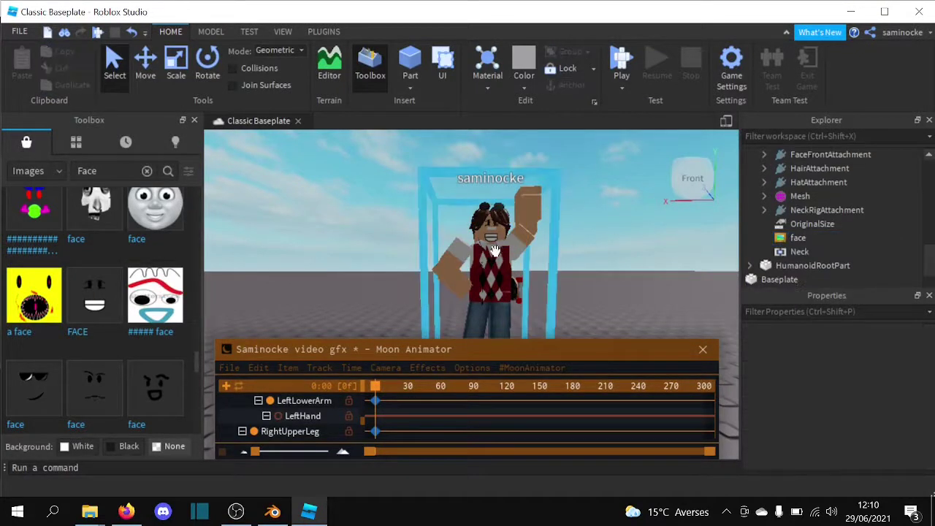
Export the whole character model to the desktop as an OBJ file named "Saminocke gfx video".
scroll(849, 238, up, 10)
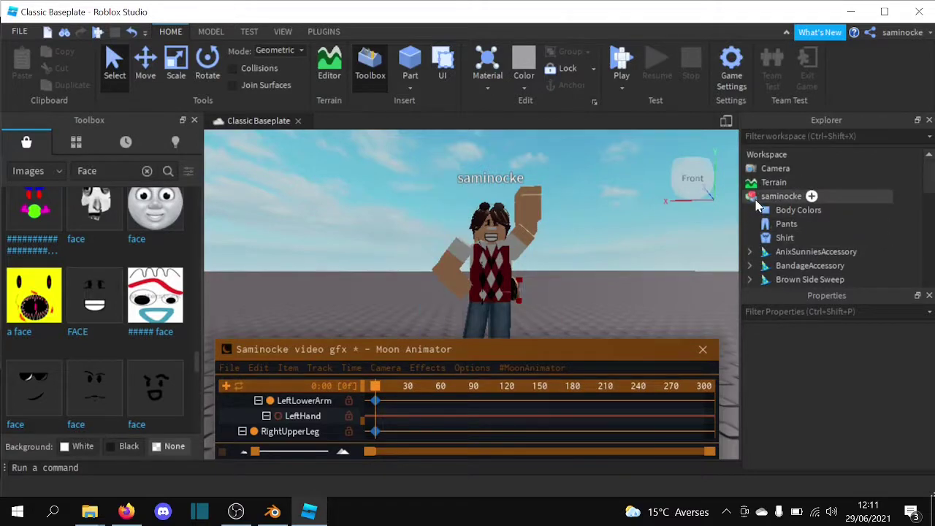
right_click(757, 201)
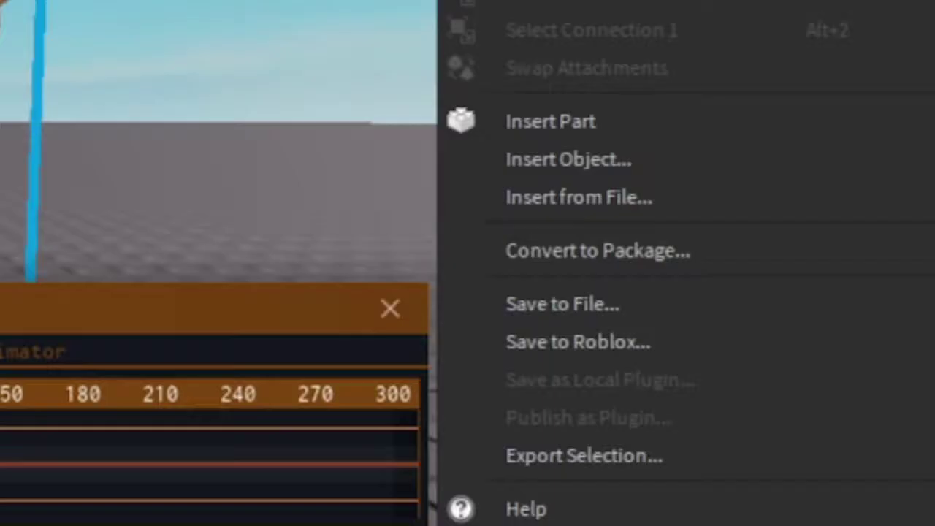
click(625, 460)
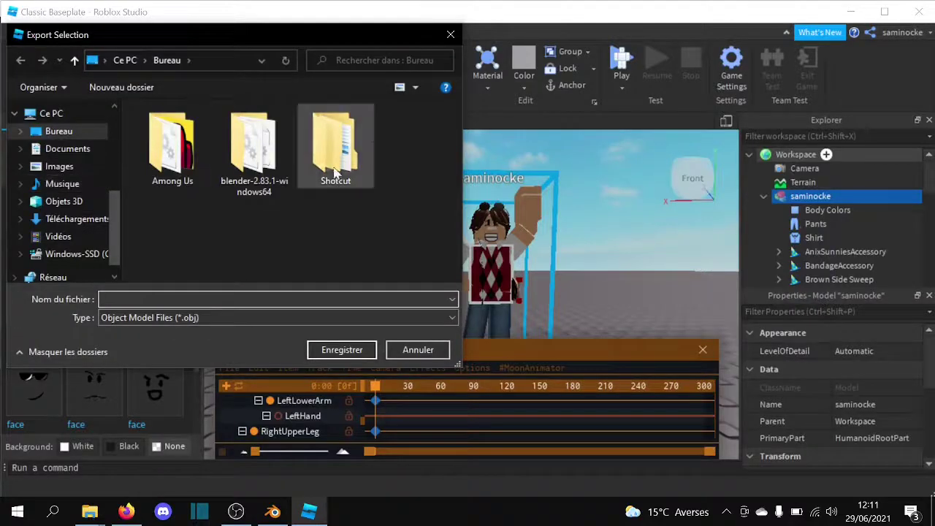
scroll(64, 177, up, 1)
scroll(67, 178, up, 3)
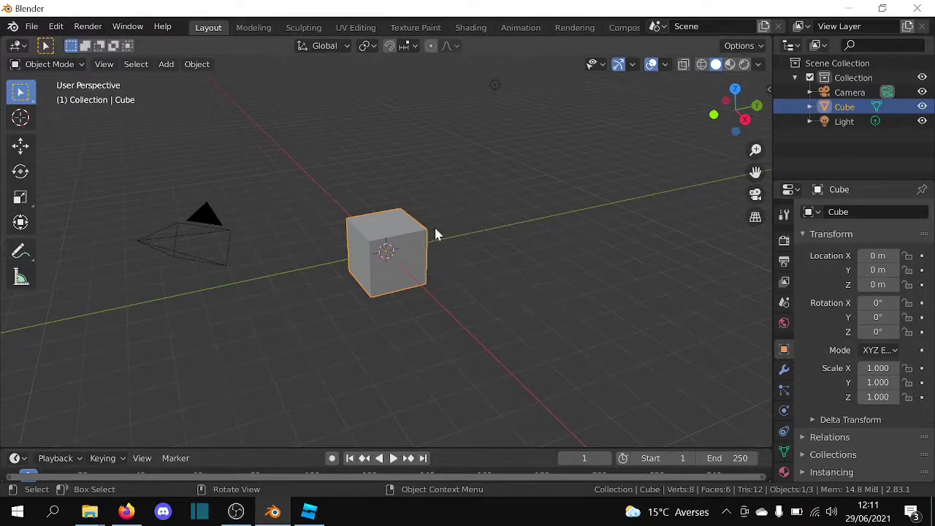
Switch to Blender and delete the default cube from the scene.
right_click(408, 253)
right_click(403, 263)
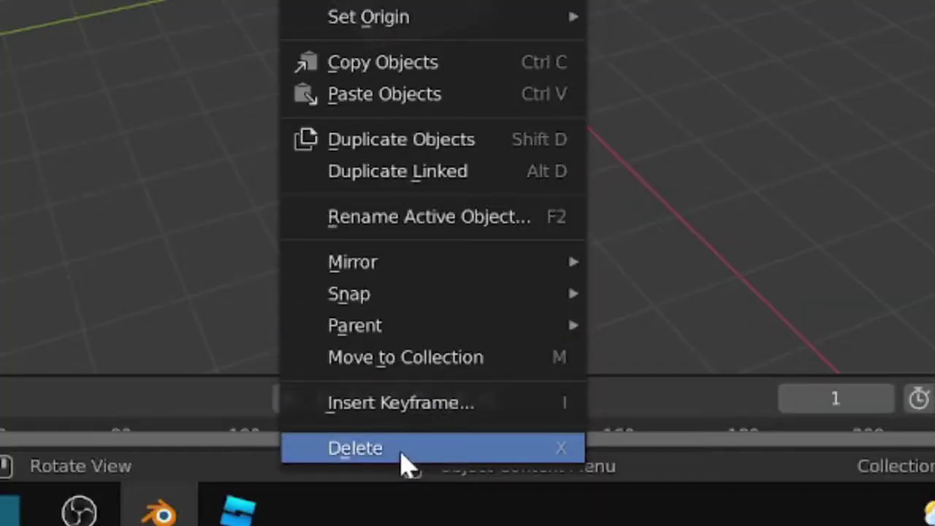
click(403, 466)
Import the Wavefront file "Saminocke gfx video.obj" from the Desktop folder into the scene.
click(44, 37)
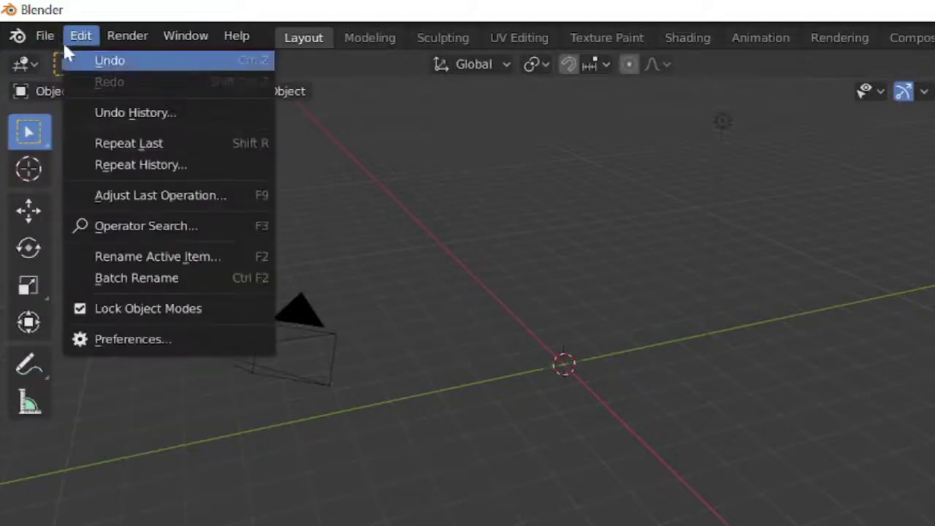
click(42, 35)
mouse_move(62, 323)
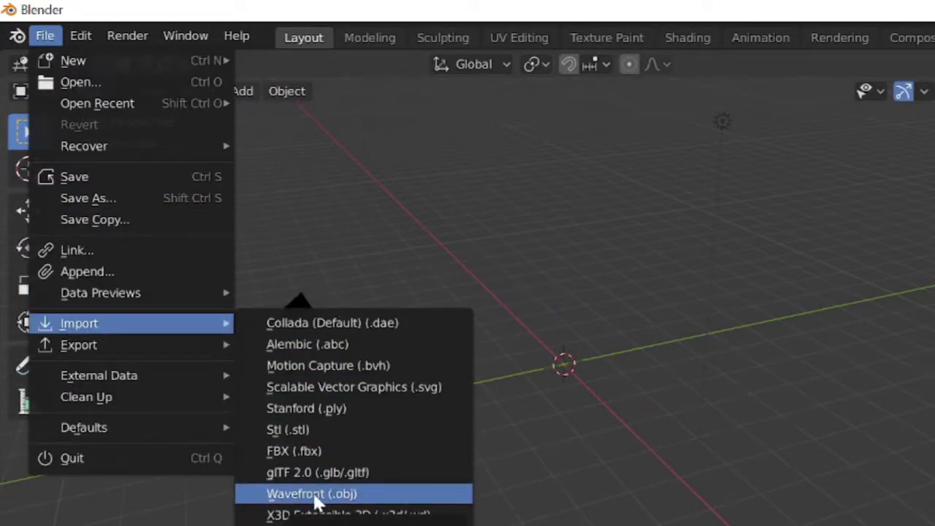
click(315, 494)
click(195, 162)
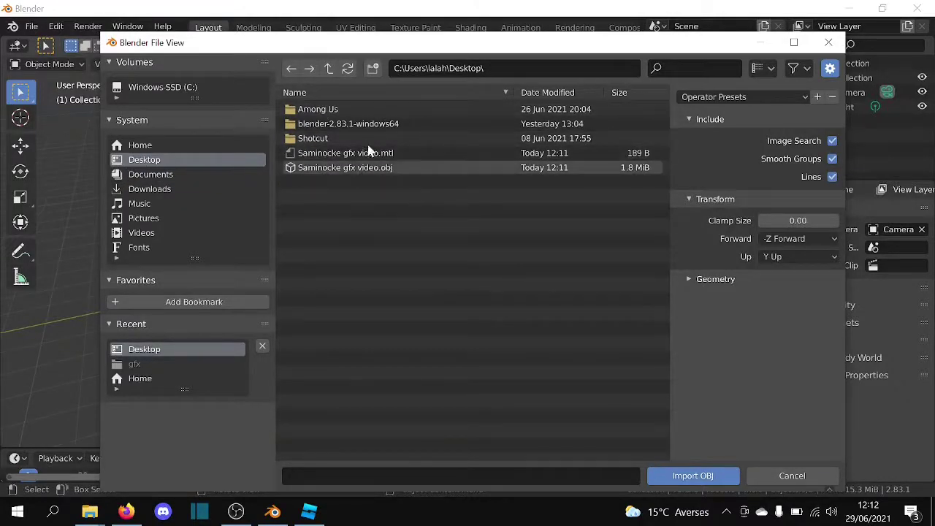
click(316, 174)
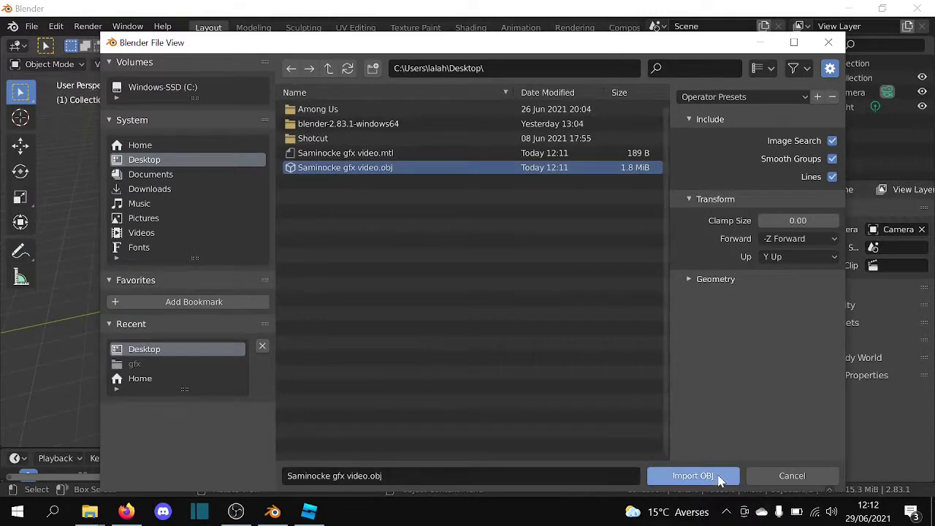
click(693, 476)
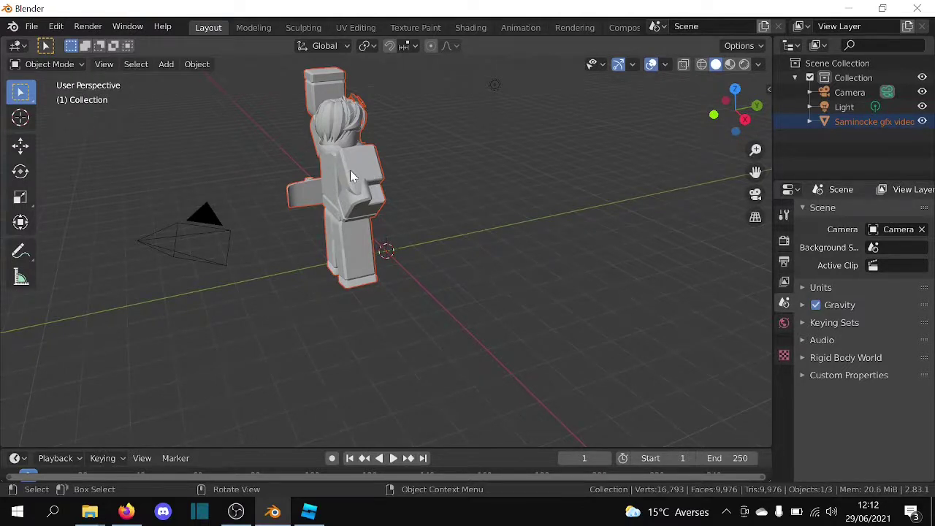
Switch the 3D viewport to Rendered shading and walk around the avatar to face its front.
key(z)
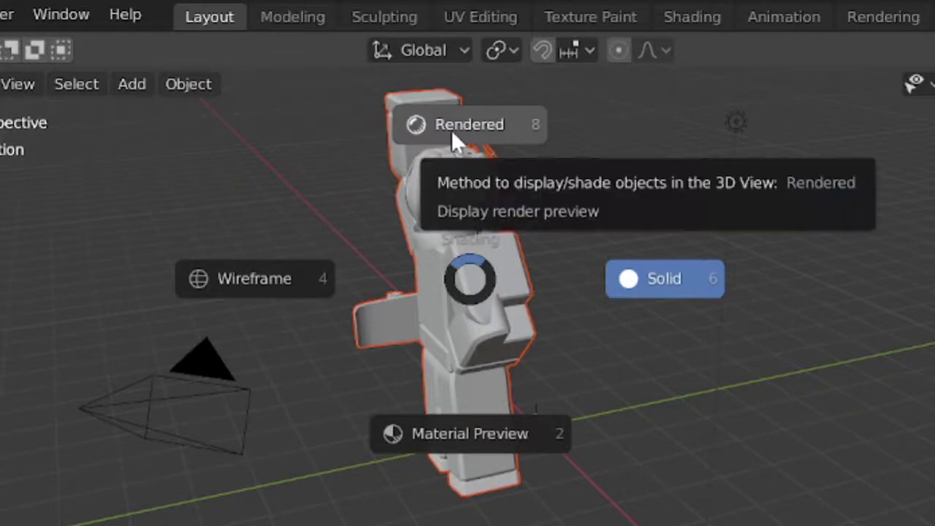
click(453, 130)
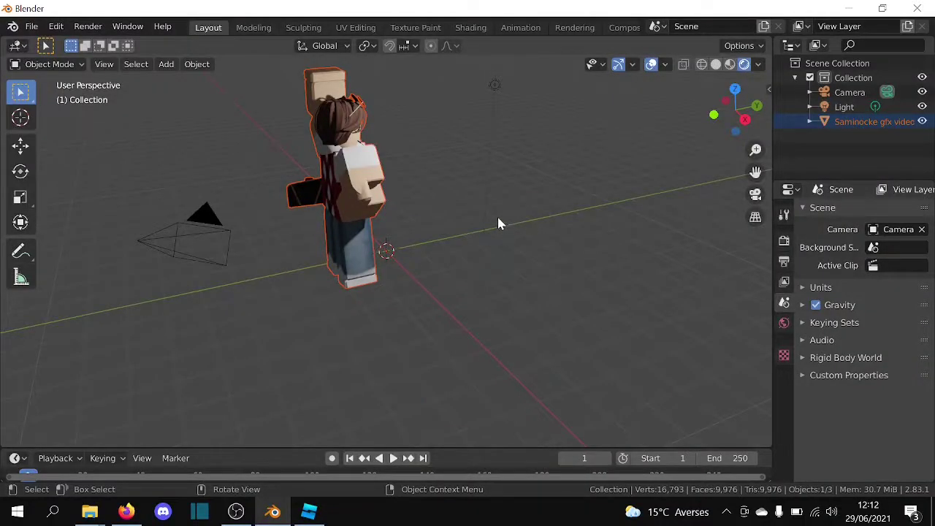
key(shift+grave)
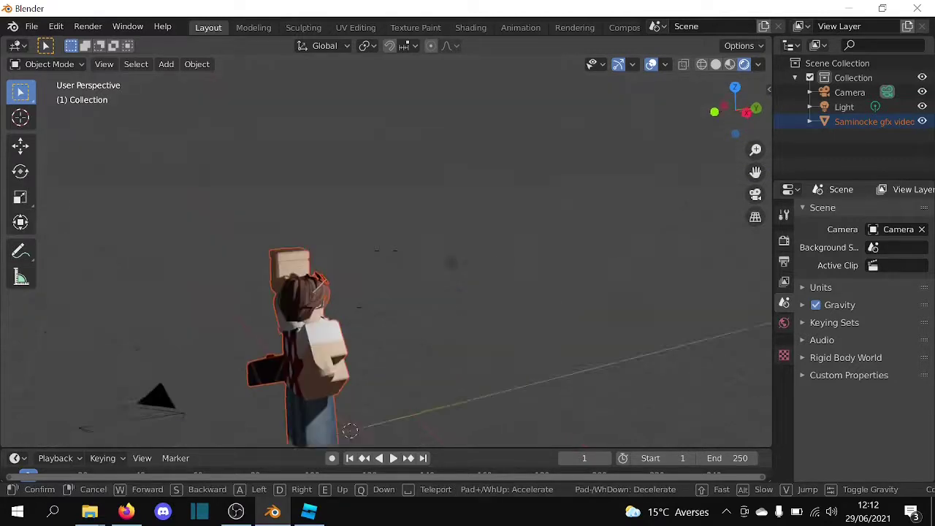
key(w)
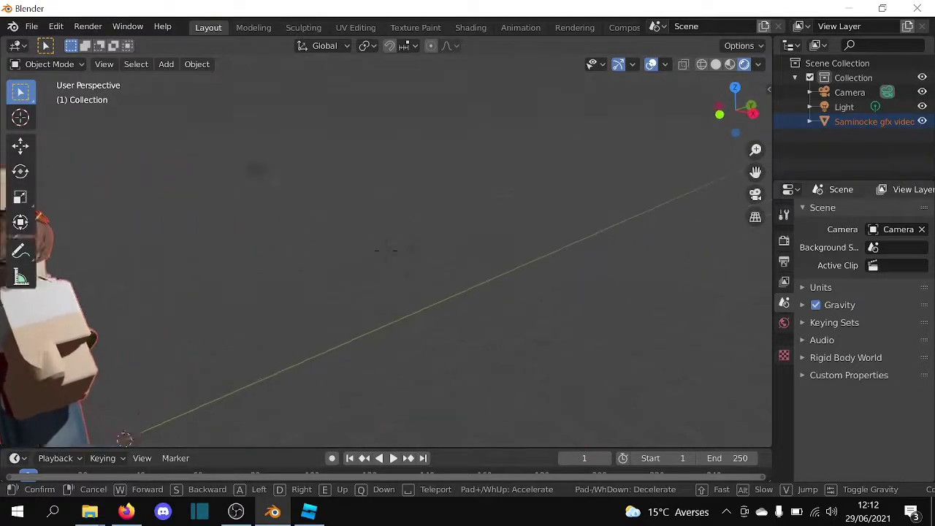
key(d)
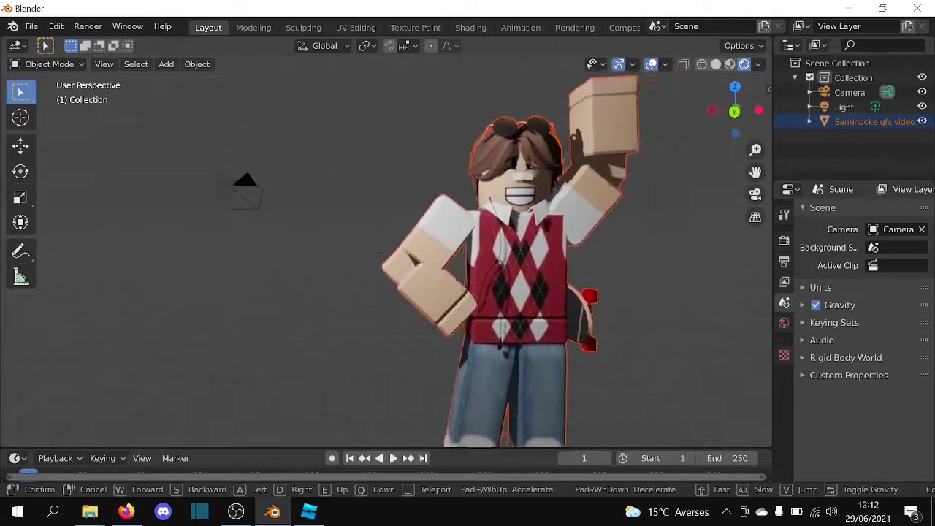
key(s)
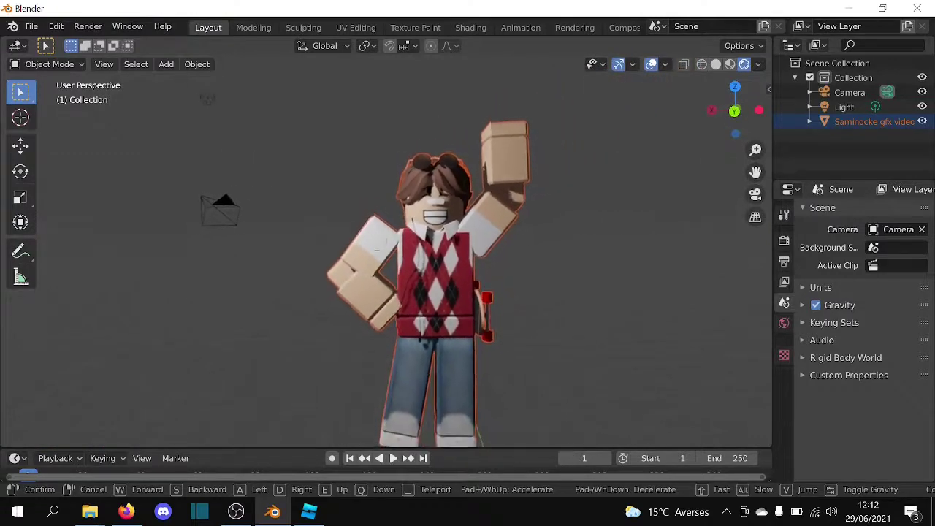
key(s)
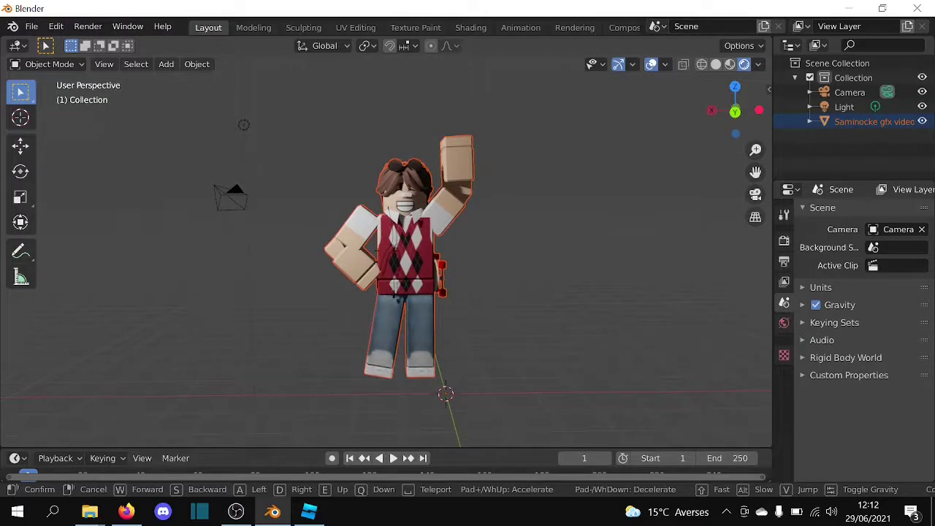
click(387, 257)
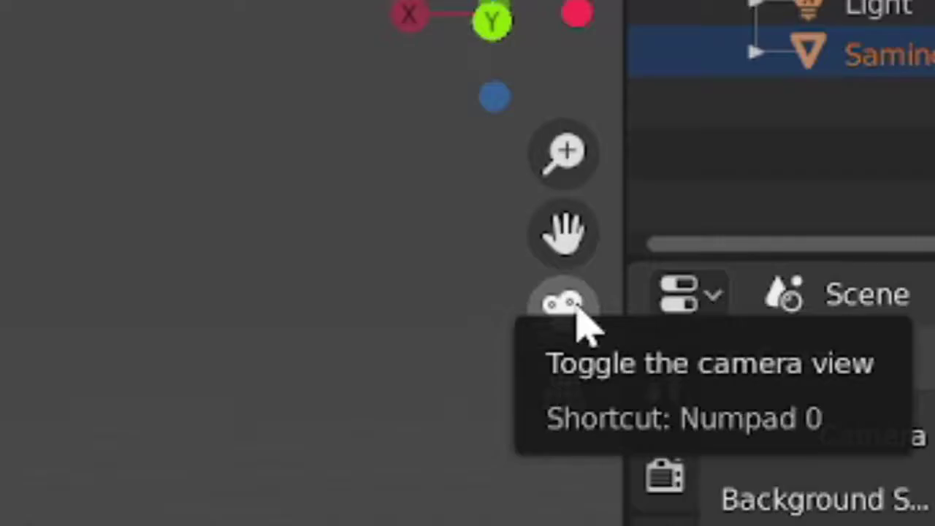
Look through the scene camera and fly it to the avatar's front, framing the head, raised arm and upper body.
click(578, 310)
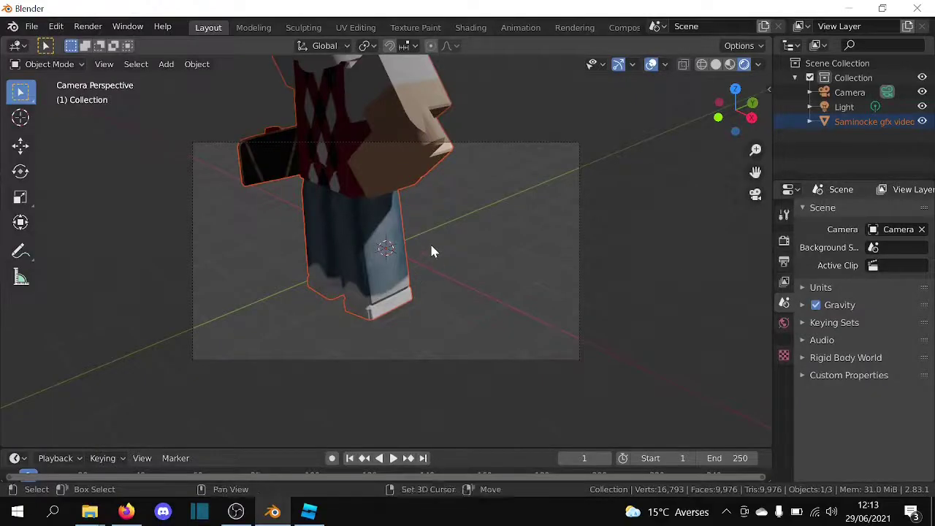
key(shift+grave)
key(d)
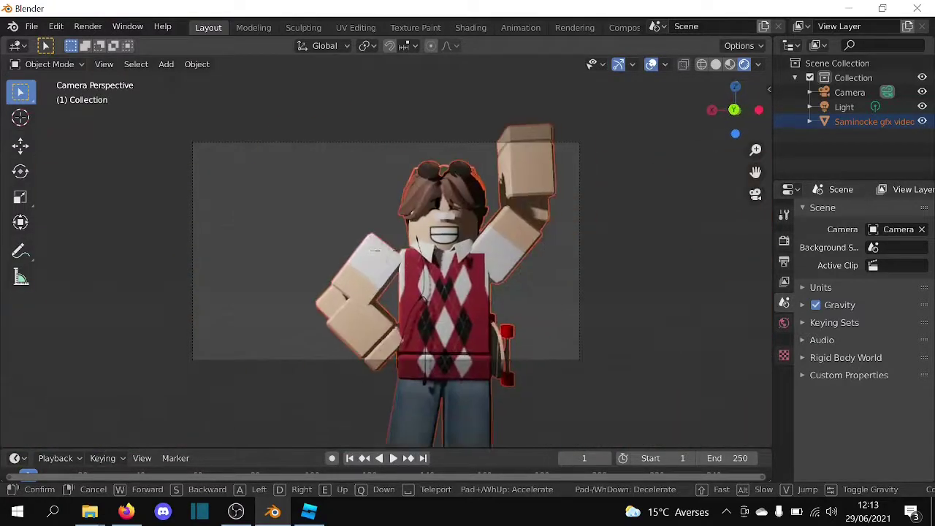
key(s)
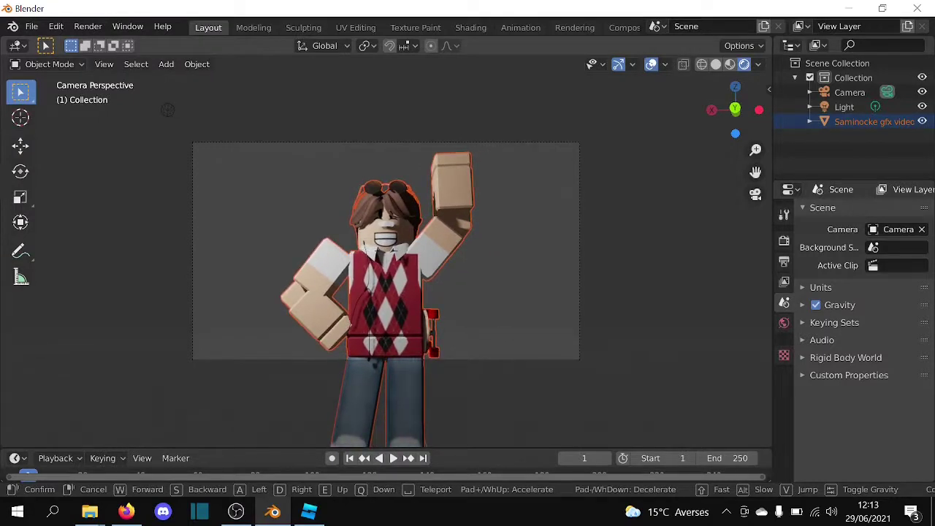
click(503, 261)
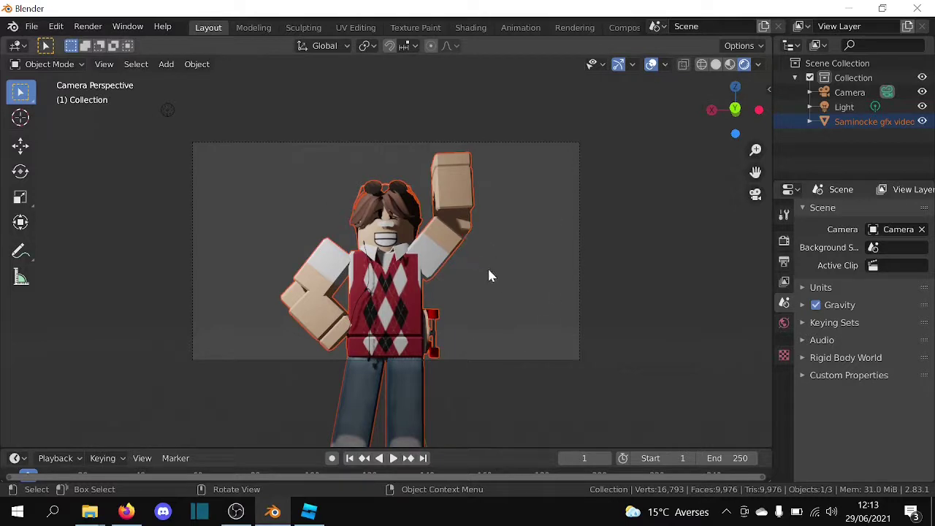
Render the camera view as a still image and save it to the Desktop as "Saminocke.png".
click(90, 30)
click(135, 49)
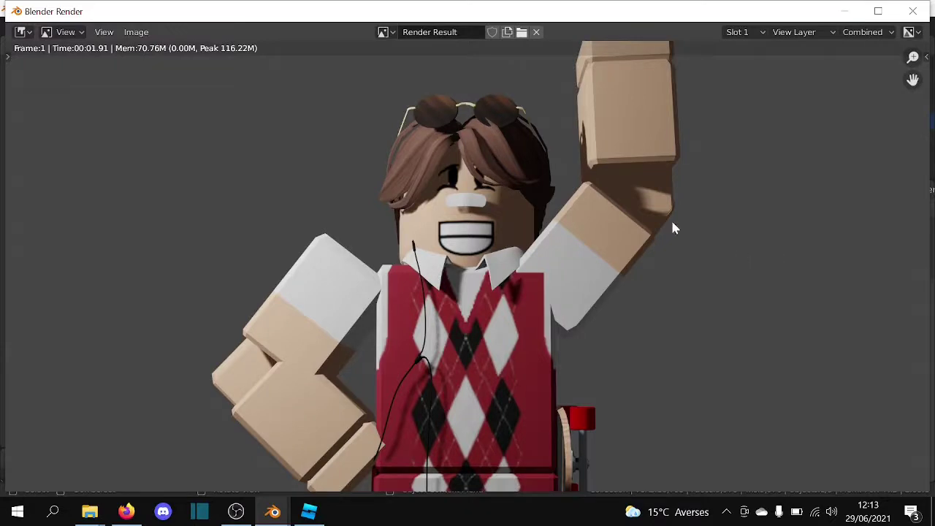
click(142, 36)
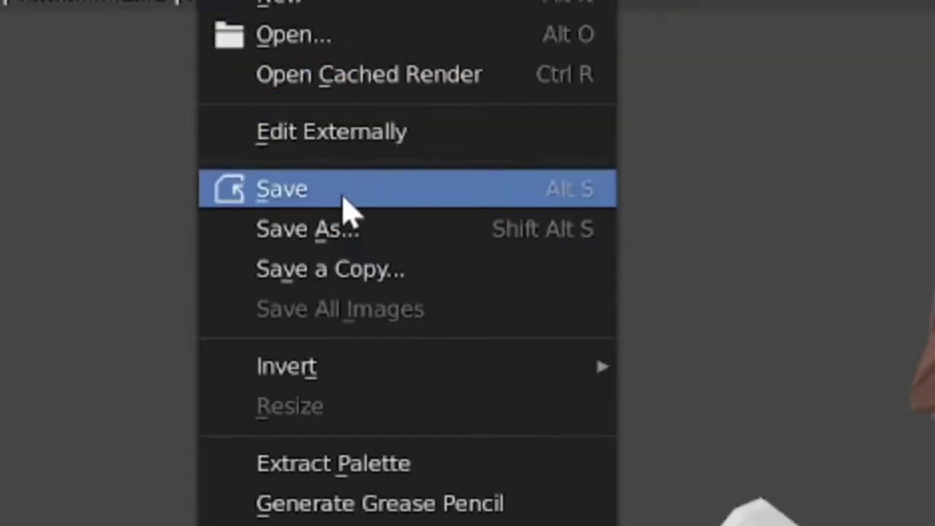
click(217, 118)
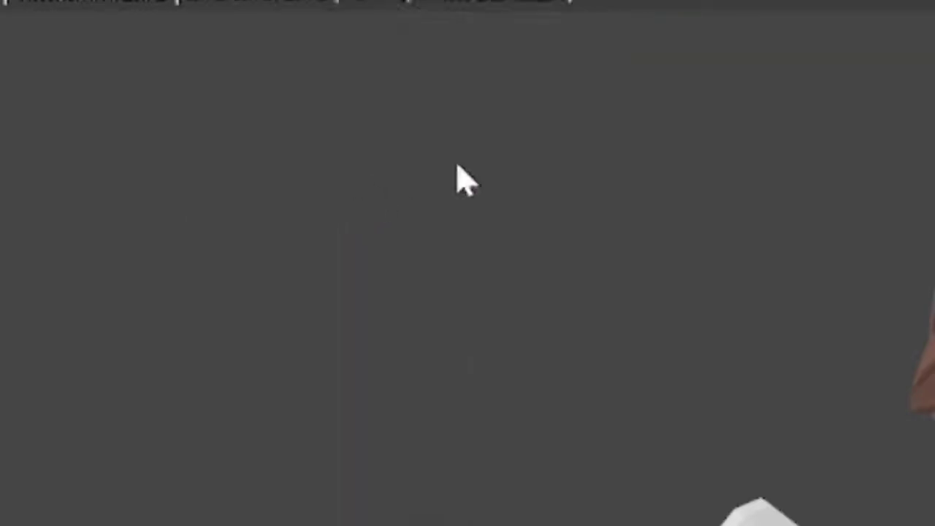
click(161, 160)
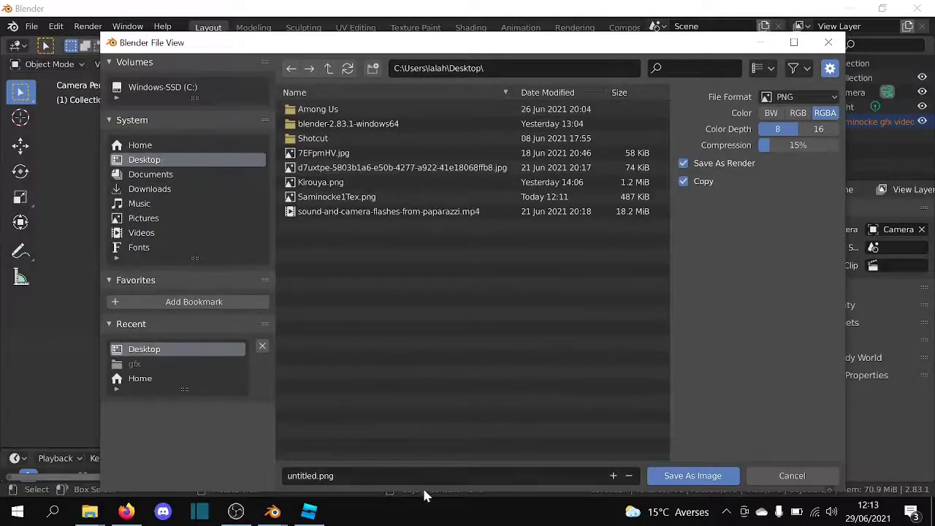
click(321, 475)
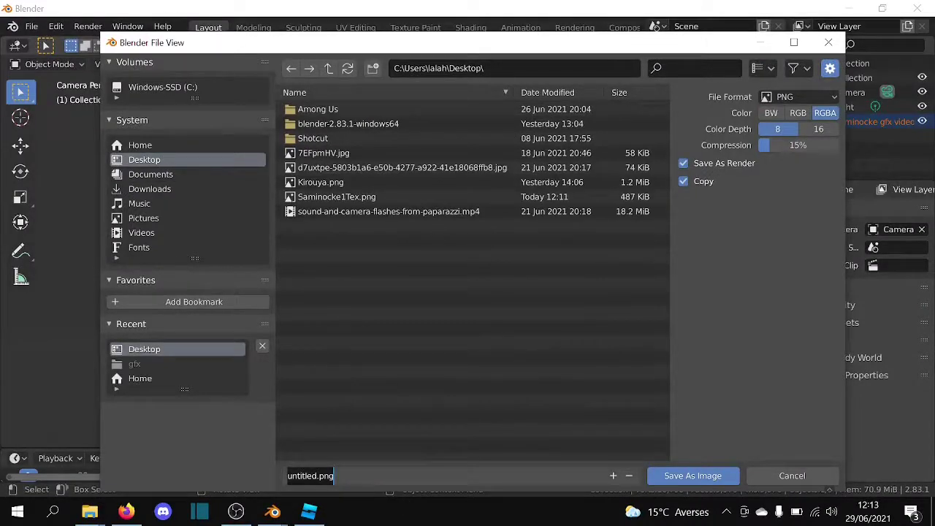
click(318, 476)
key(BackSpace)
key(BackSpace)
key(BackSpace)
key(BackSpace)
key(BackSpace)
key(BackSpace)
key(BackSpace)
key(BackSpace)
text(Saminocke)
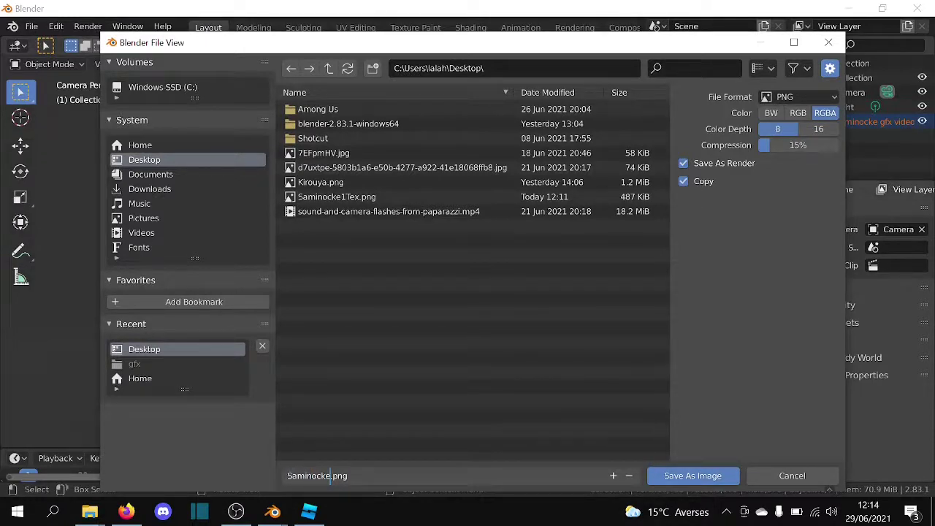
click(706, 476)
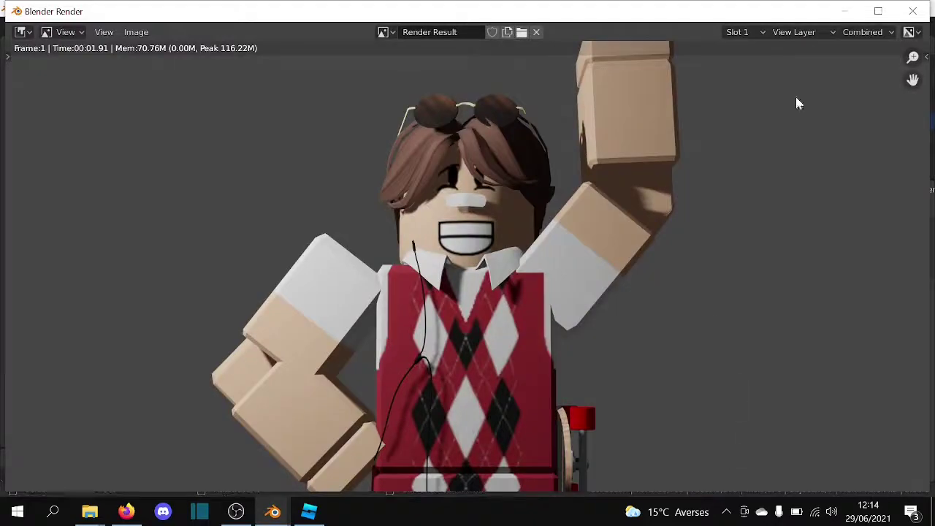
Minimize the open windows and open the saved Saminocke image from the desktop to check the render.
click(844, 11)
click(846, 8)
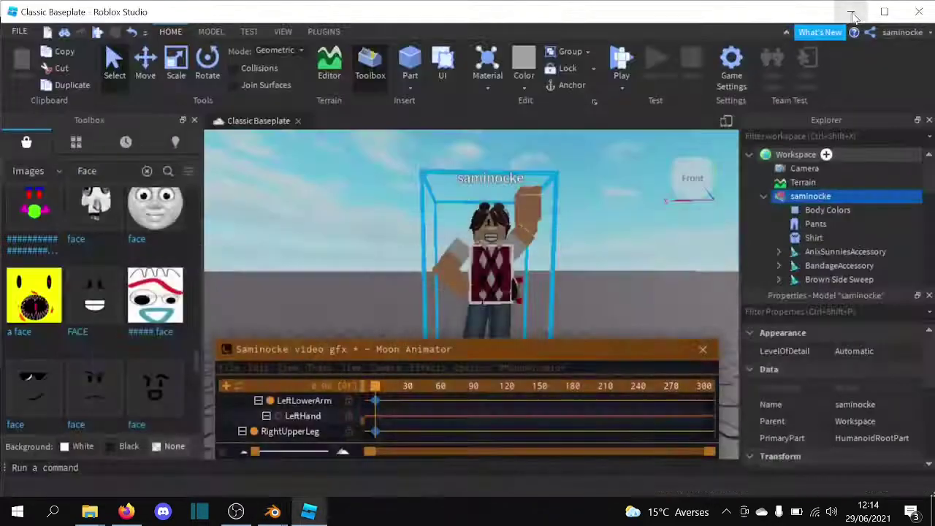
click(850, 9)
click(848, 9)
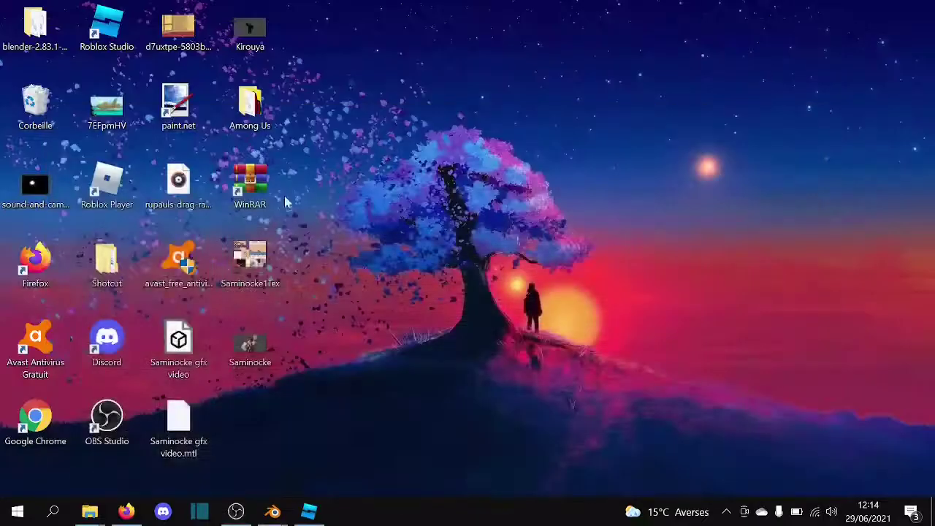
double_click(248, 348)
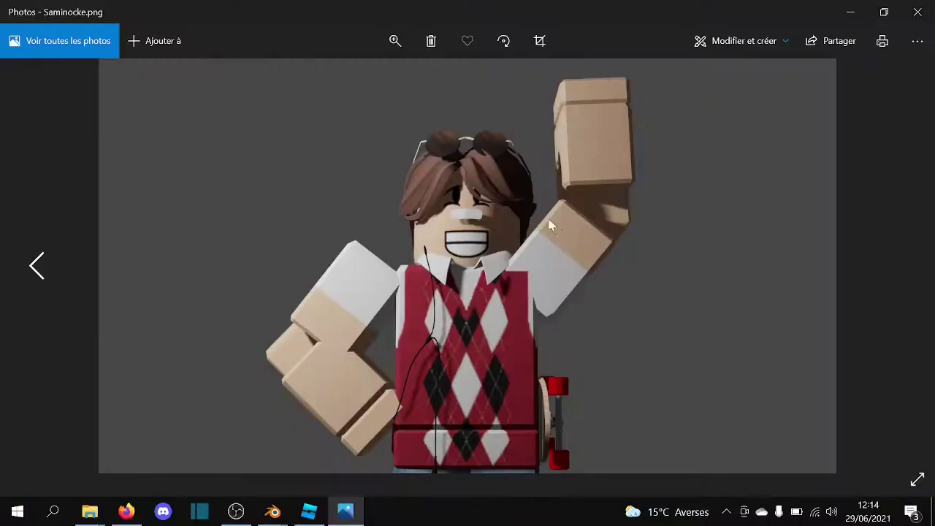